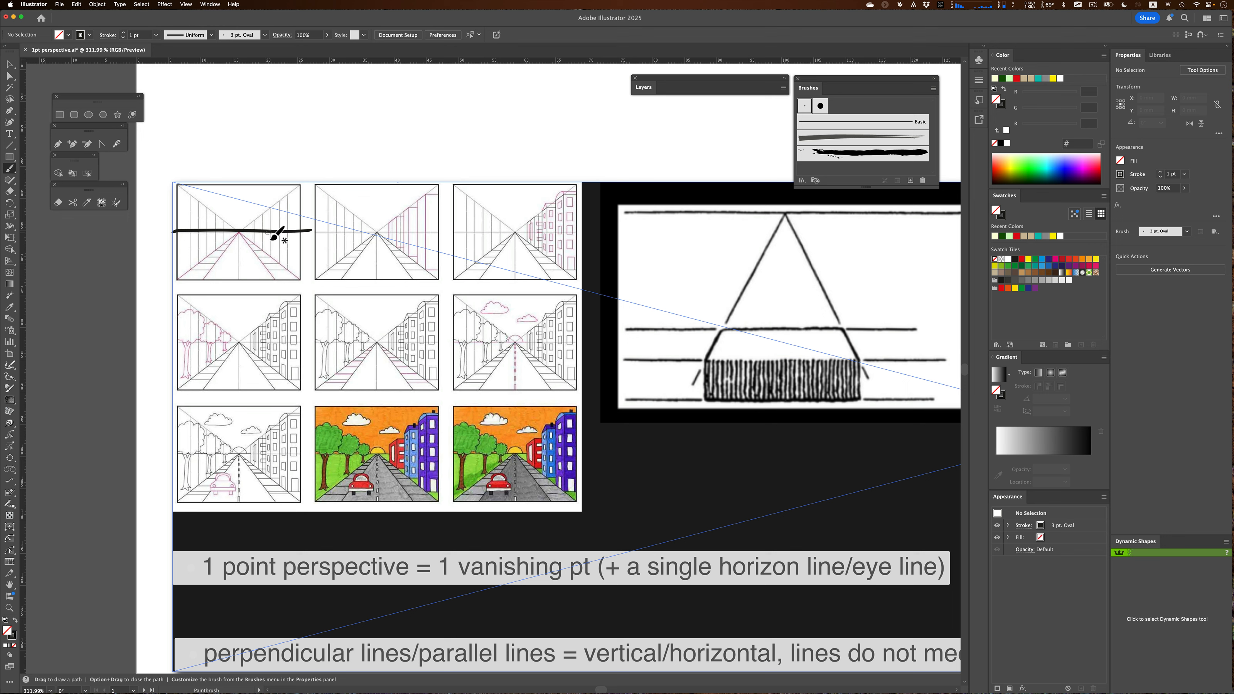
Undo the two most recent brush strokes drawn over the first perspective thumbnail
key("super+z")
key("super+z")
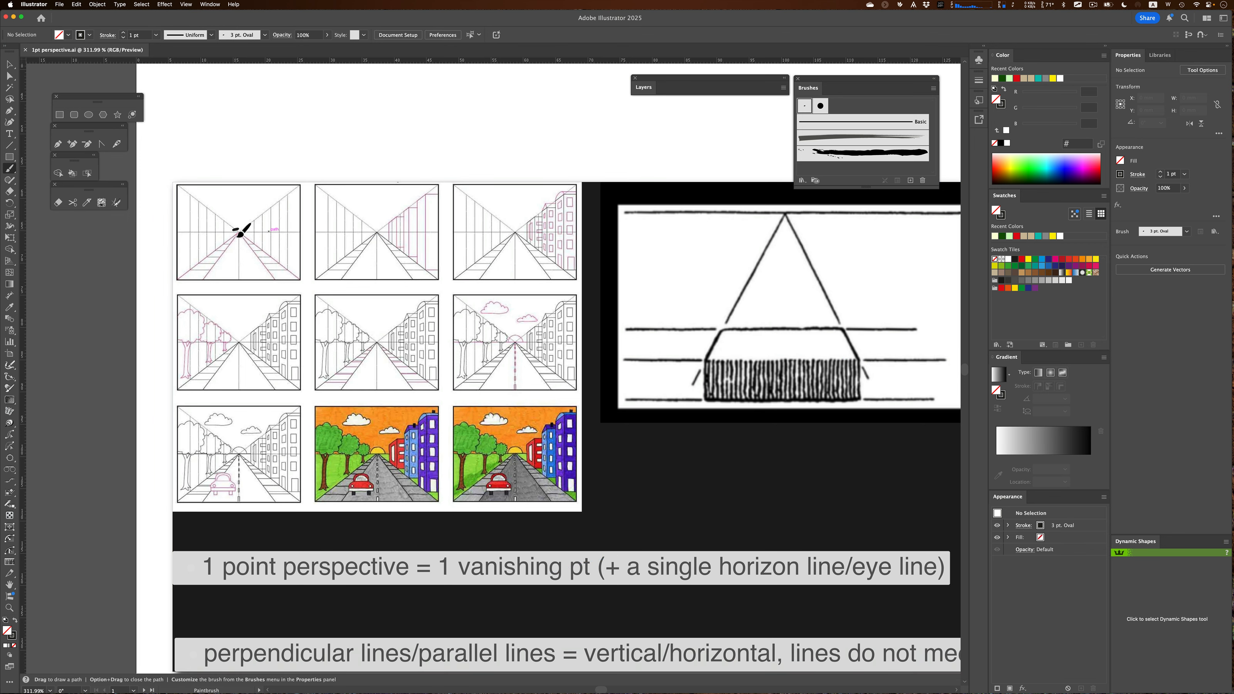
Mark the vanishing point and sketch a converging line on the first perspective thumbnail, then undo both strokes
left_click_drag(247, 242, 245, 237)
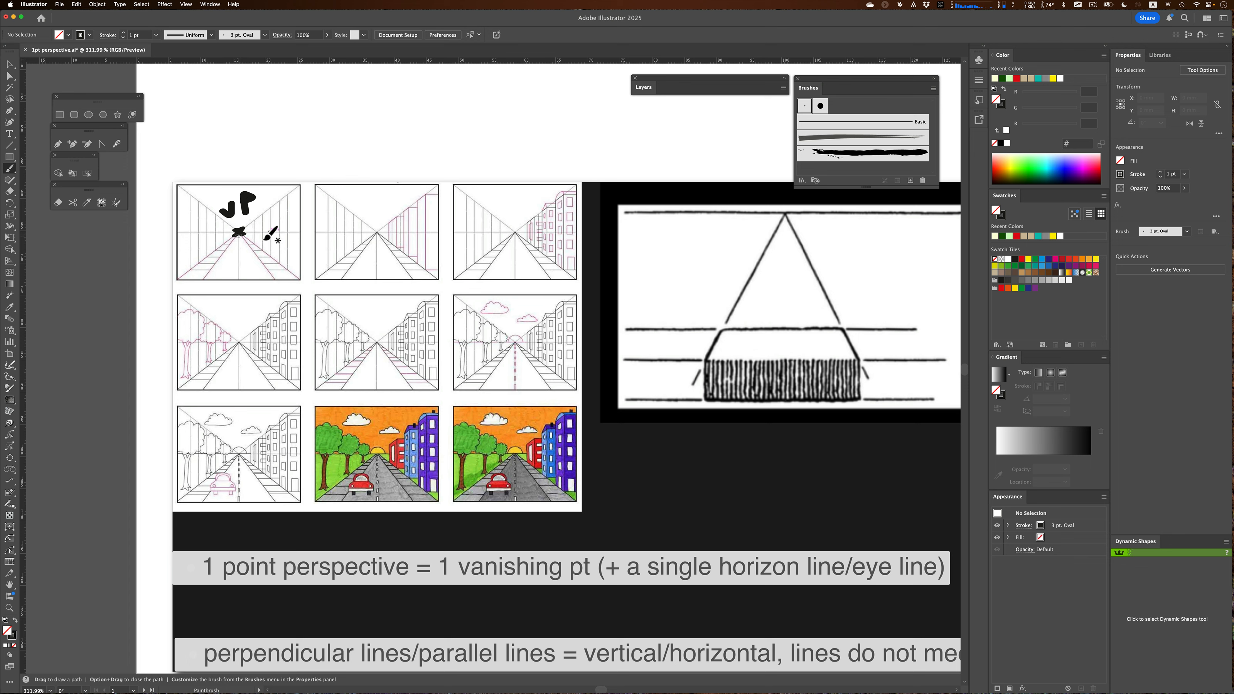
key("cmd+z")
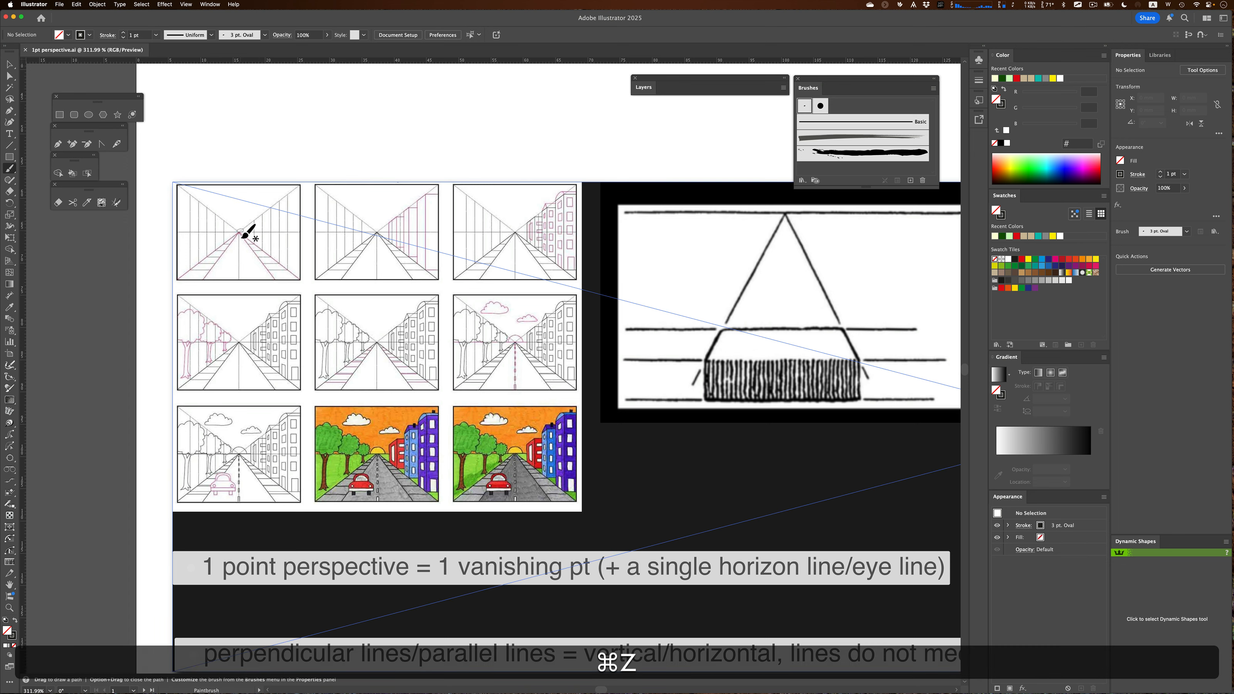
left_click_drag(239, 234, 203, 279)
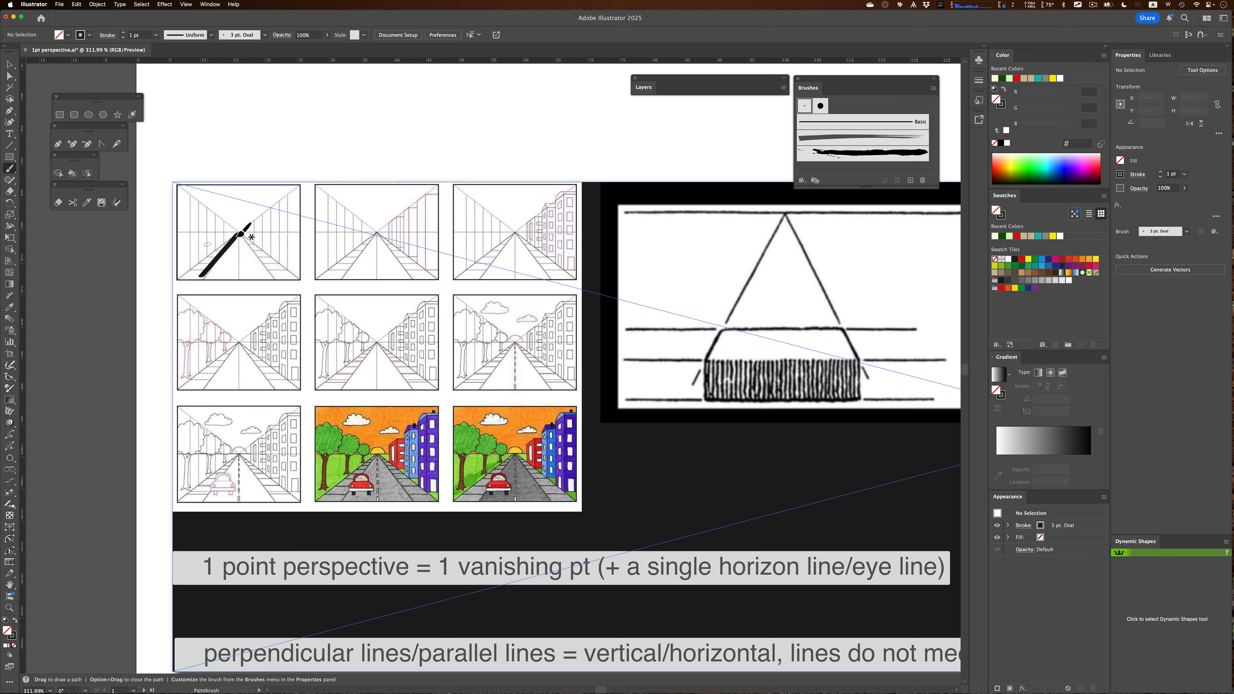
key("super+z")
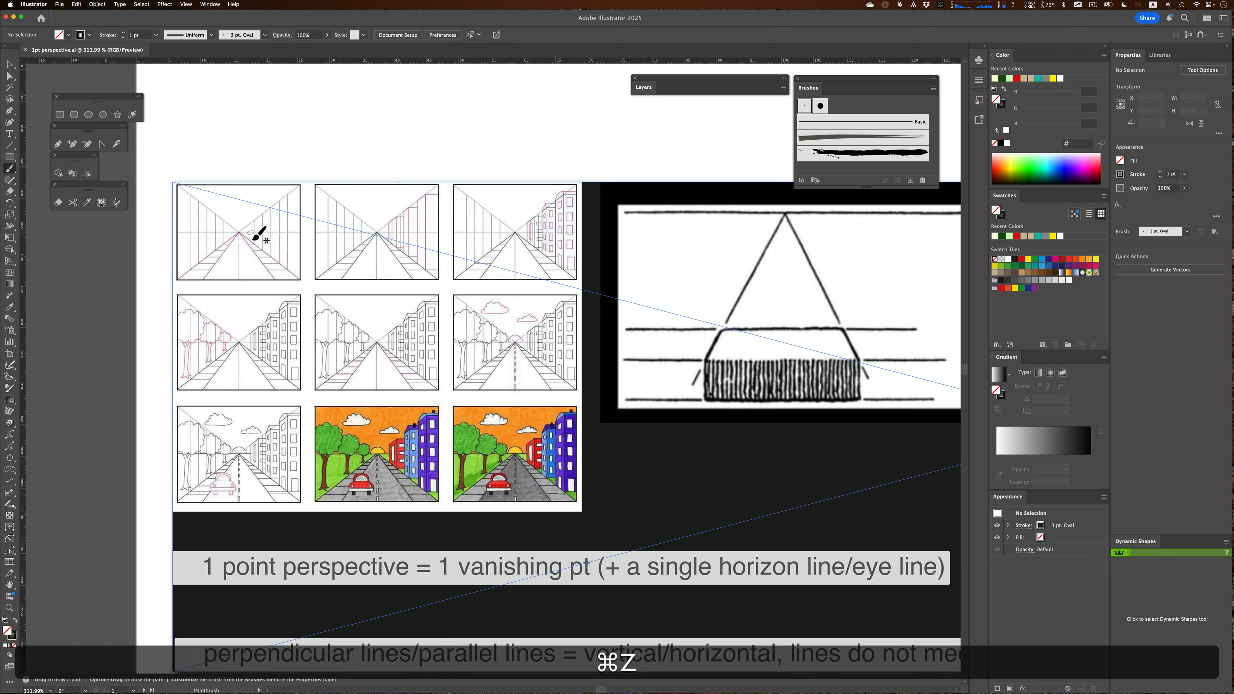
Choose the Basic brush for painting
left_click(824, 122)
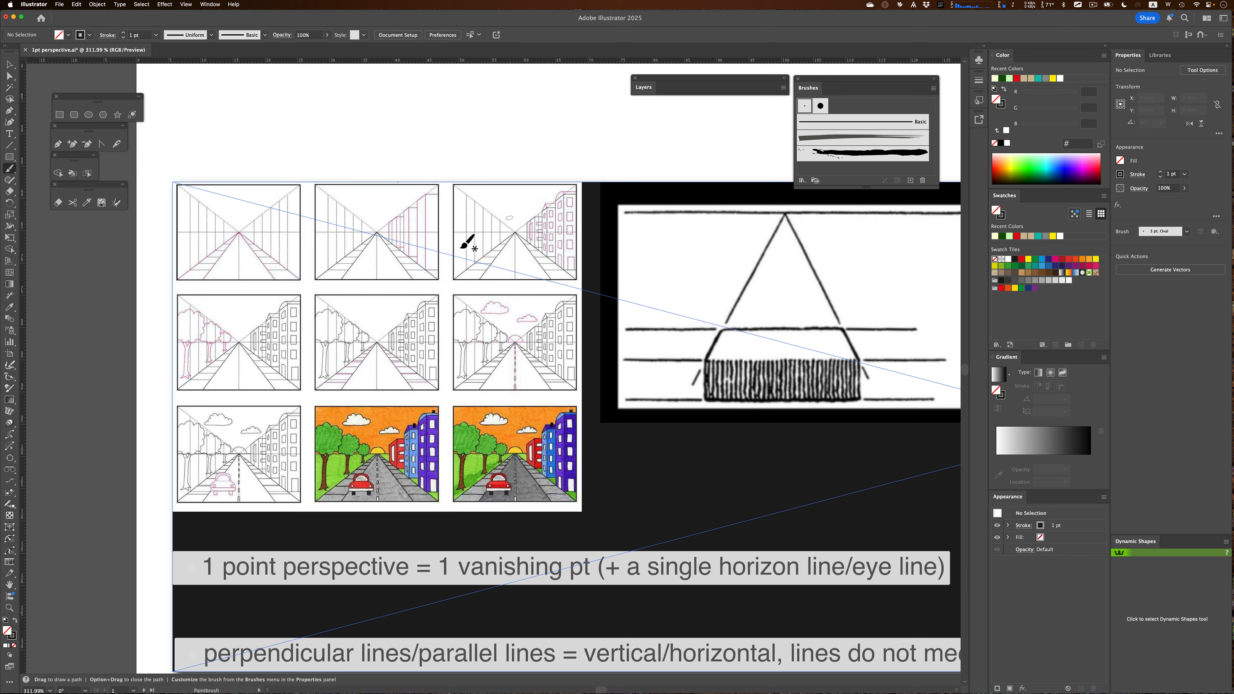
left_click(831, 125)
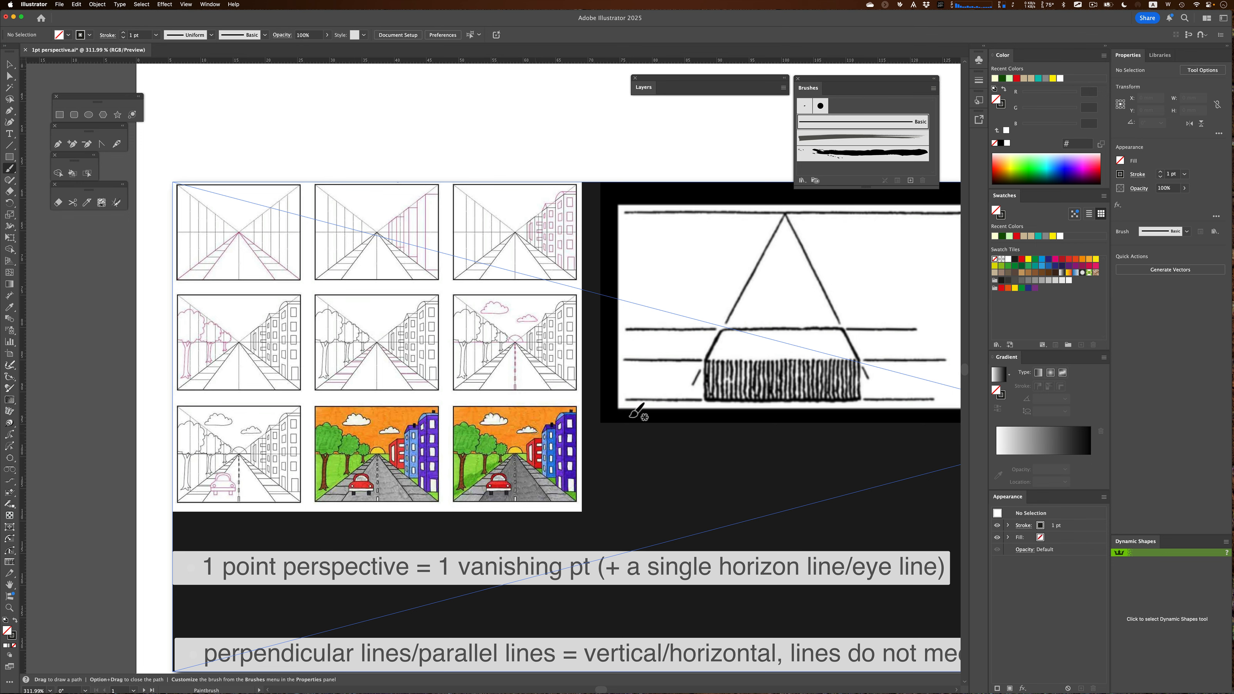
Mark the vanishing point at the top of the railway track drawing with brush strokes, then undo them
key("space")
mouse_move(777, 375)
left_mouse_down()
mouse_move(512, 414)
mouse_move(416, 392)
mouse_move(352, 360)
left_mouse_up()
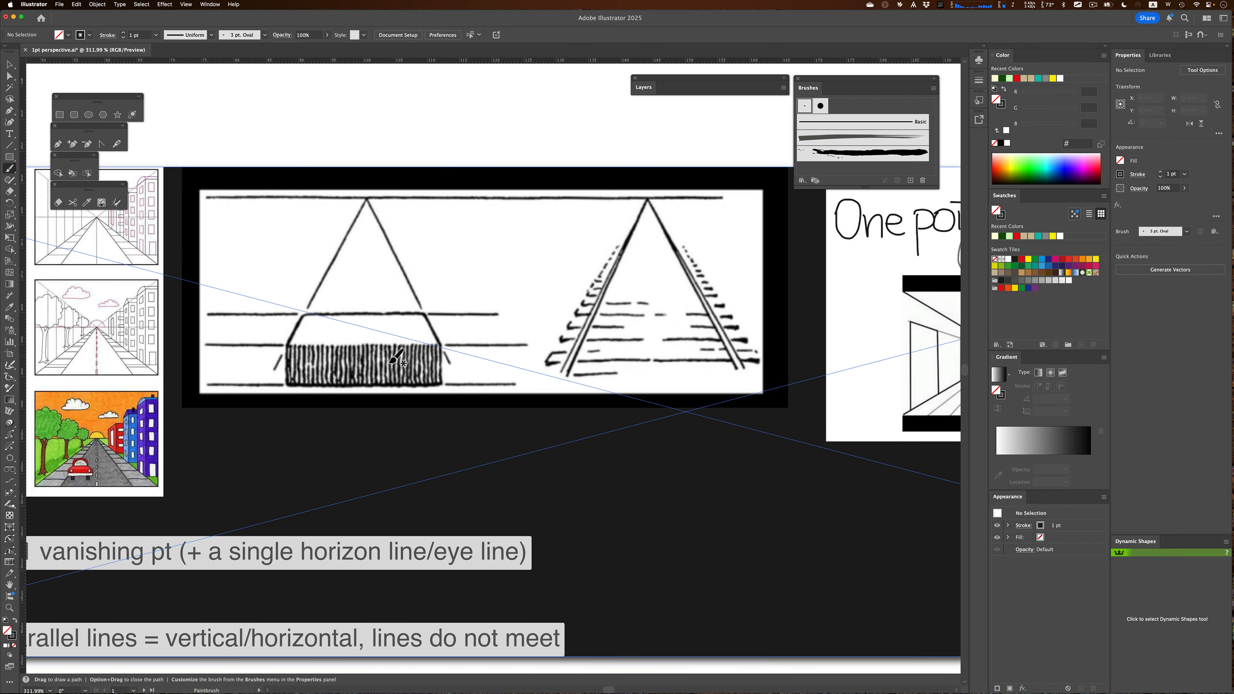
mouse_move(638, 194)
left_mouse_down()
mouse_move(660, 205)
mouse_move(623, 222)
left_mouse_up()
left_click(647, 202)
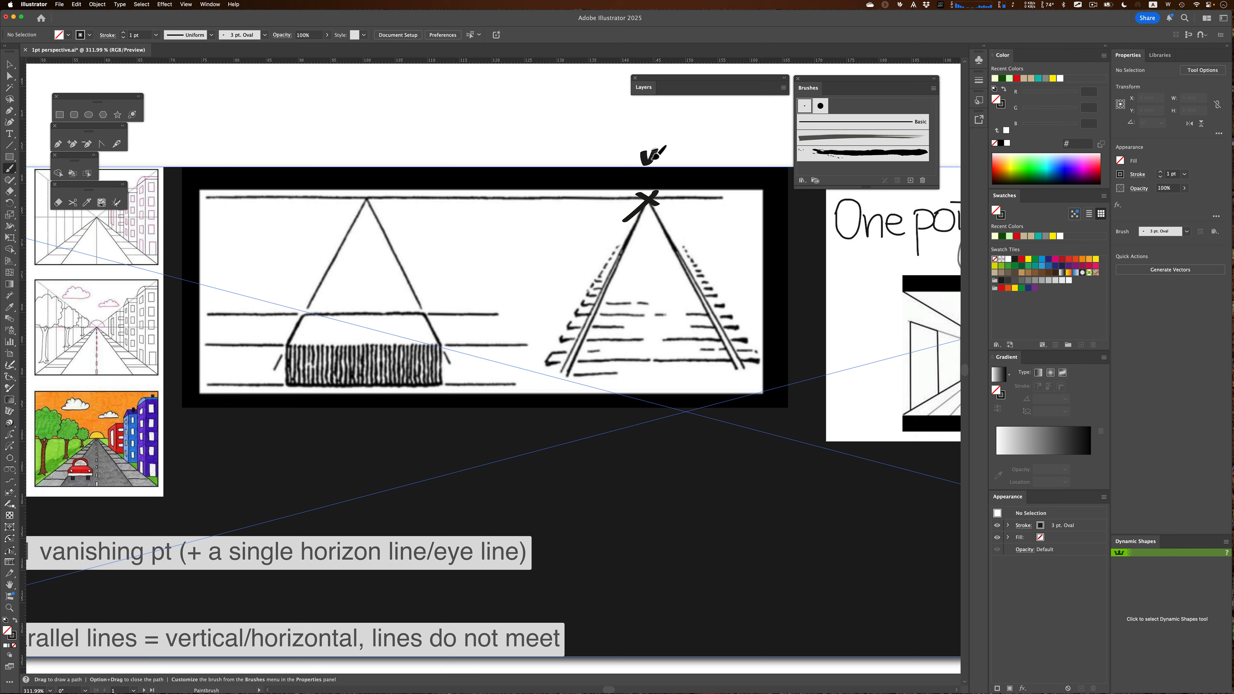
mouse_move(660, 149)
left_mouse_down()
mouse_move(659, 166)
mouse_move(665, 151)
mouse_move(649, 155)
left_mouse_up()
key("super+z")
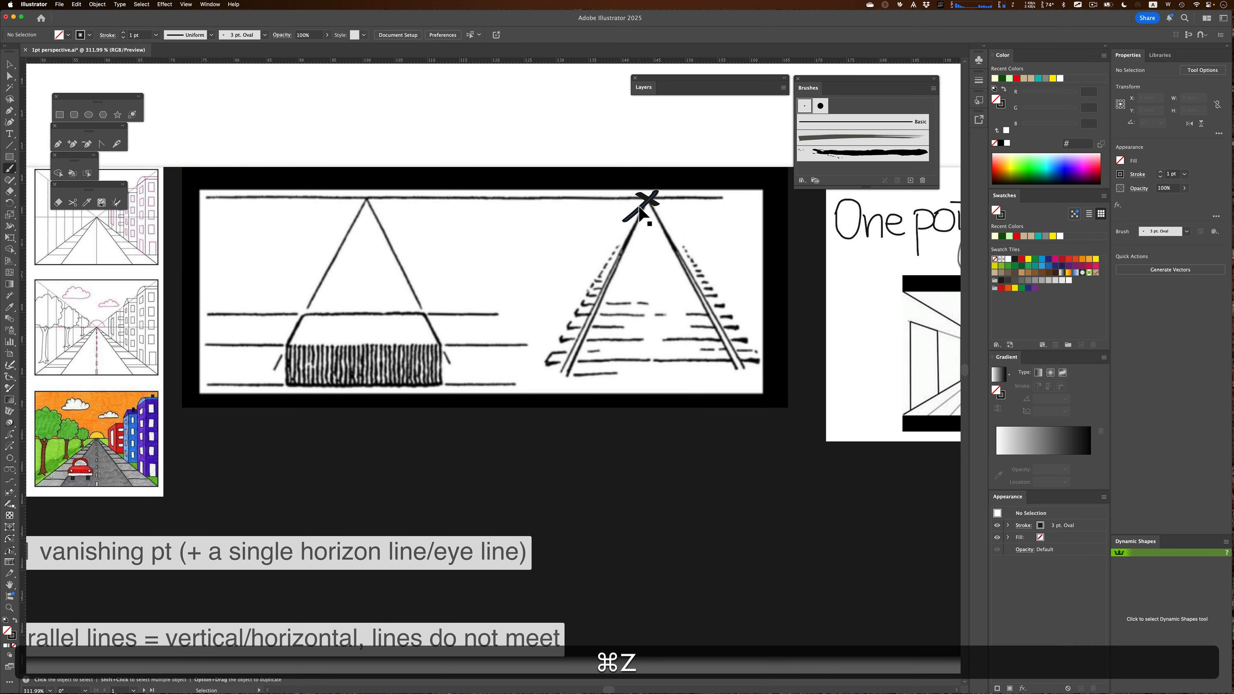
key("super+z")
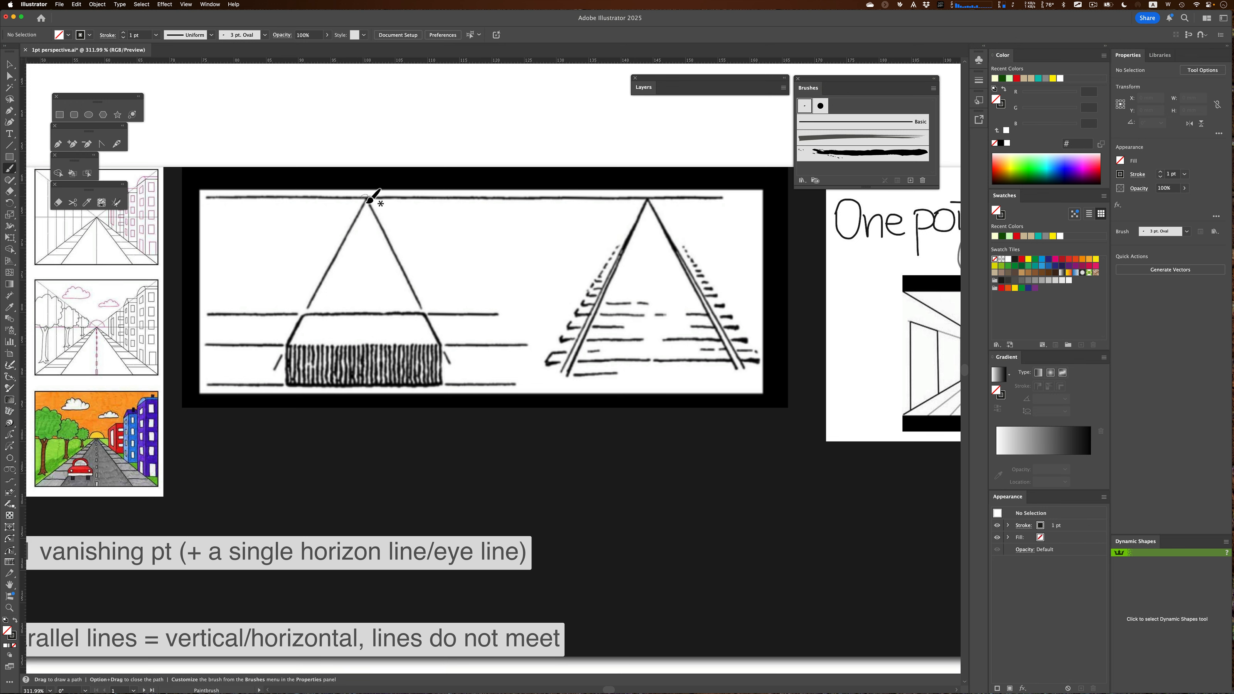
Sketch marks at the triangle drawing's apex and a vertical line beside it, then undo them
left_click_drag(368, 201, 364, 214)
key("super+z")
key("super+z")
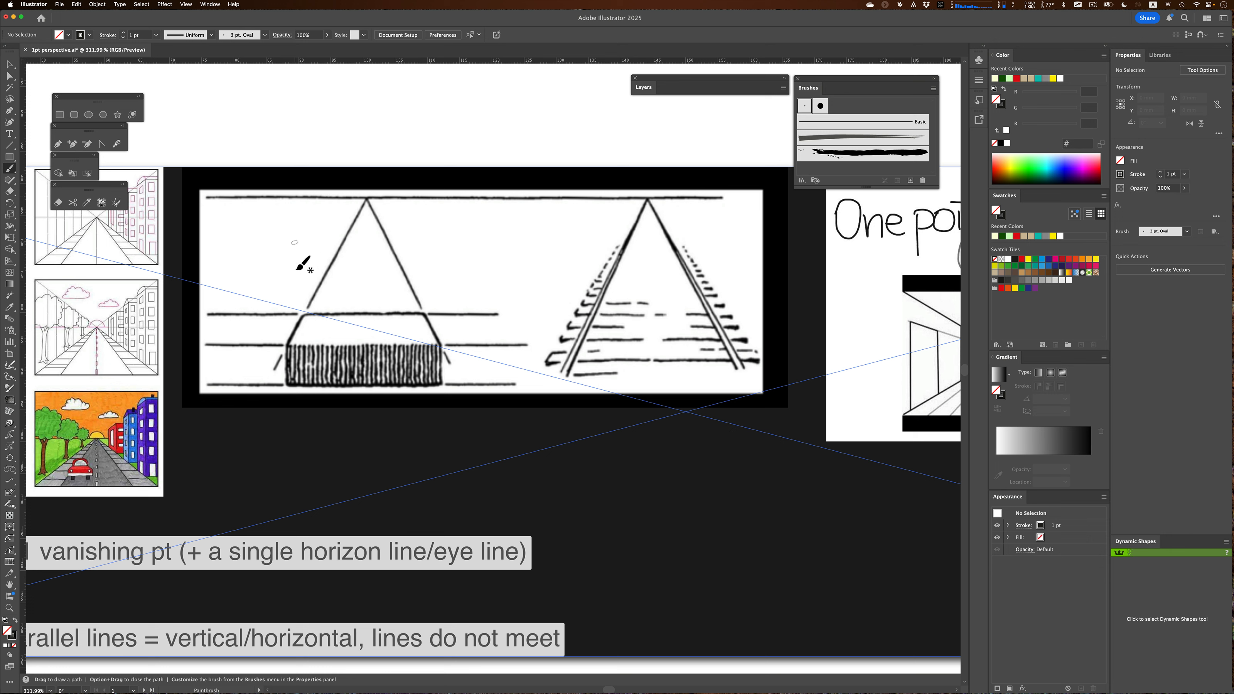
mouse_move(287, 349)
left_mouse_down()
mouse_move(292, 191)
mouse_move(285, 215)
mouse_move(297, 215)
left_mouse_up()
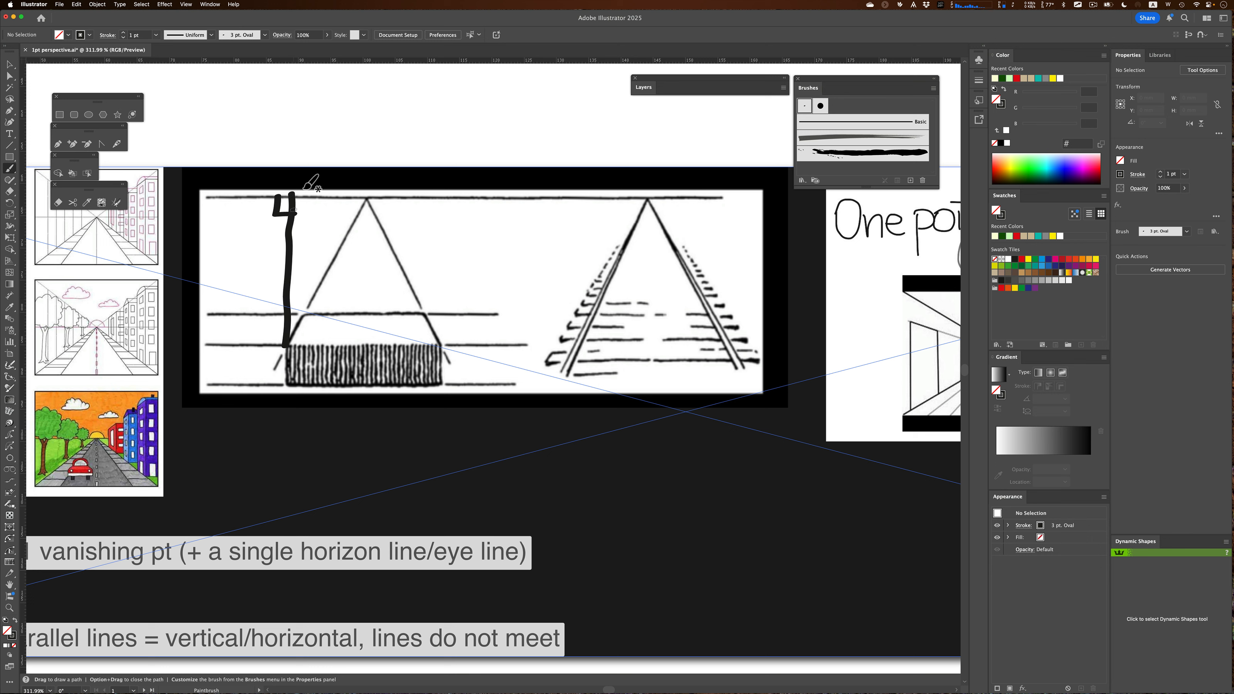
key("super+z")
key("super+z")
key("super+z")
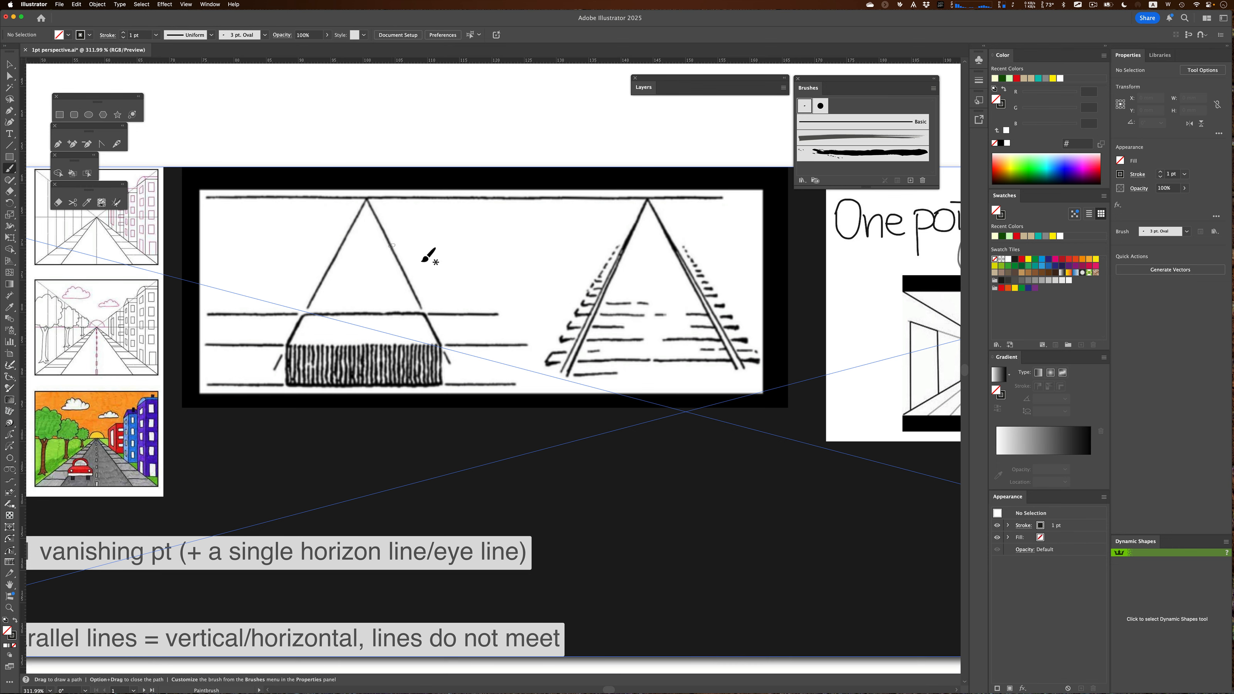
Sketch strokes across the one-point room picture, then undo them
key("space")
mouse_move(765, 317)
left_mouse_down()
mouse_move(626, 330)
mouse_move(484, 294)
mouse_move(317, 276)
mouse_move(174, 282)
left_mouse_up()
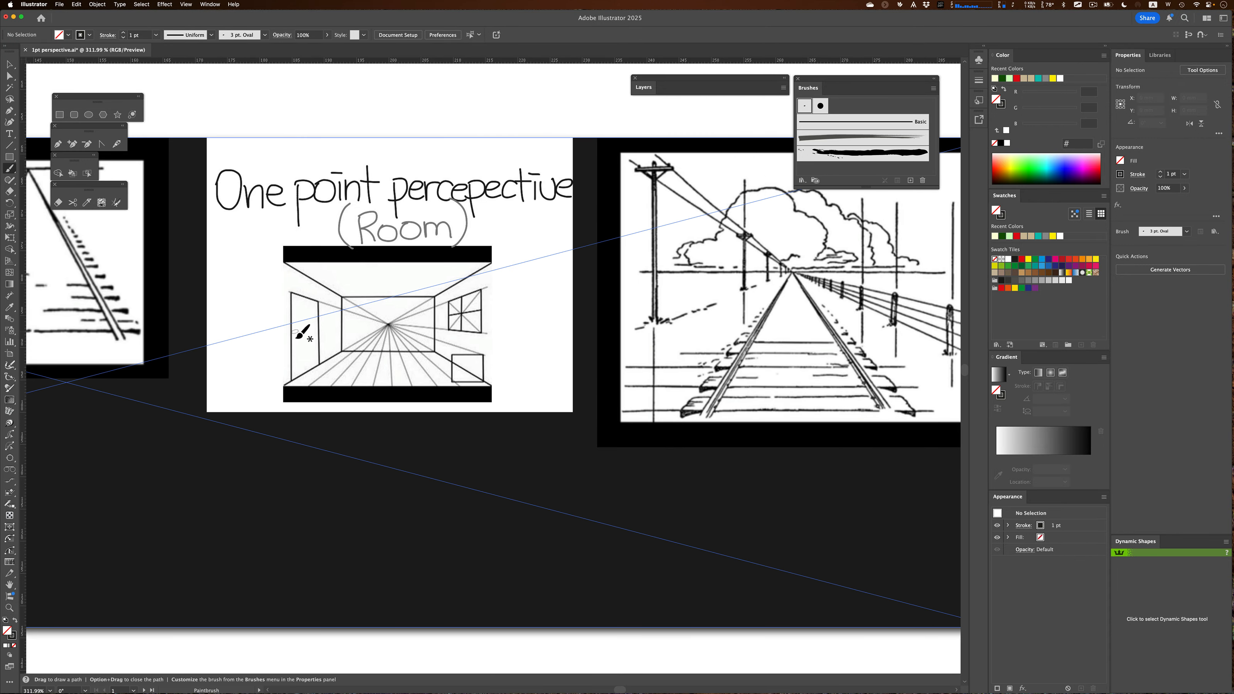
left_click_drag(290, 332, 519, 331)
key("cmd+z")
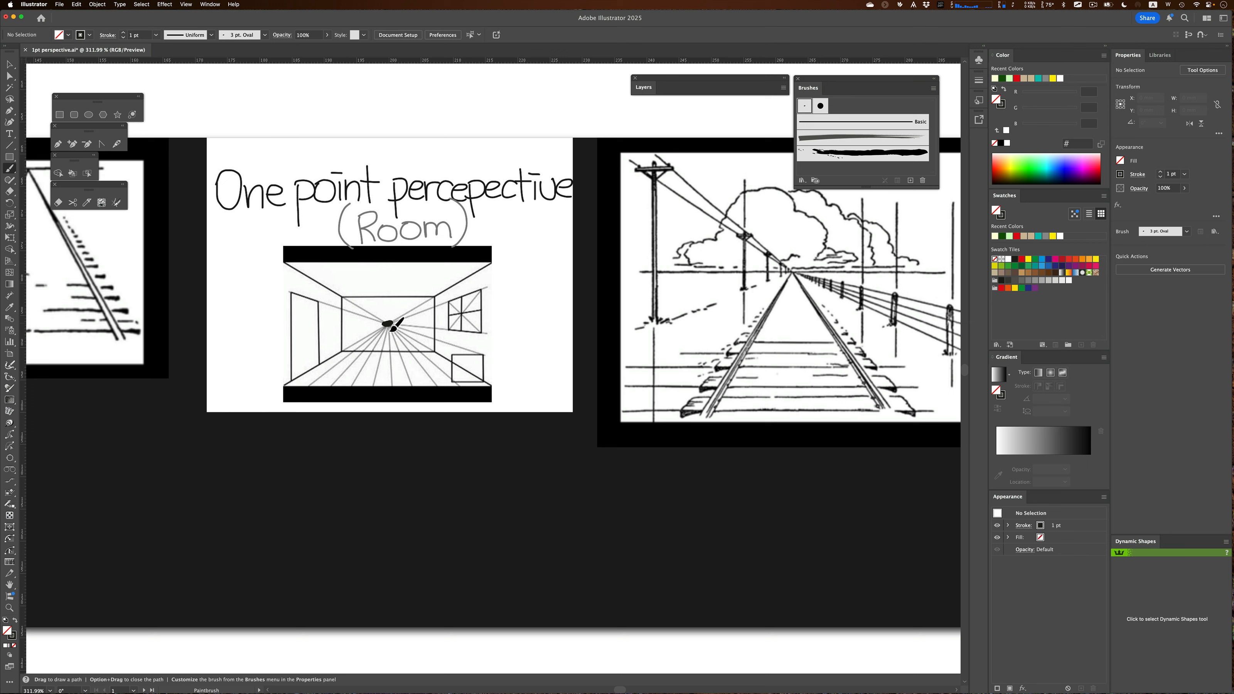
key("cmd+z")
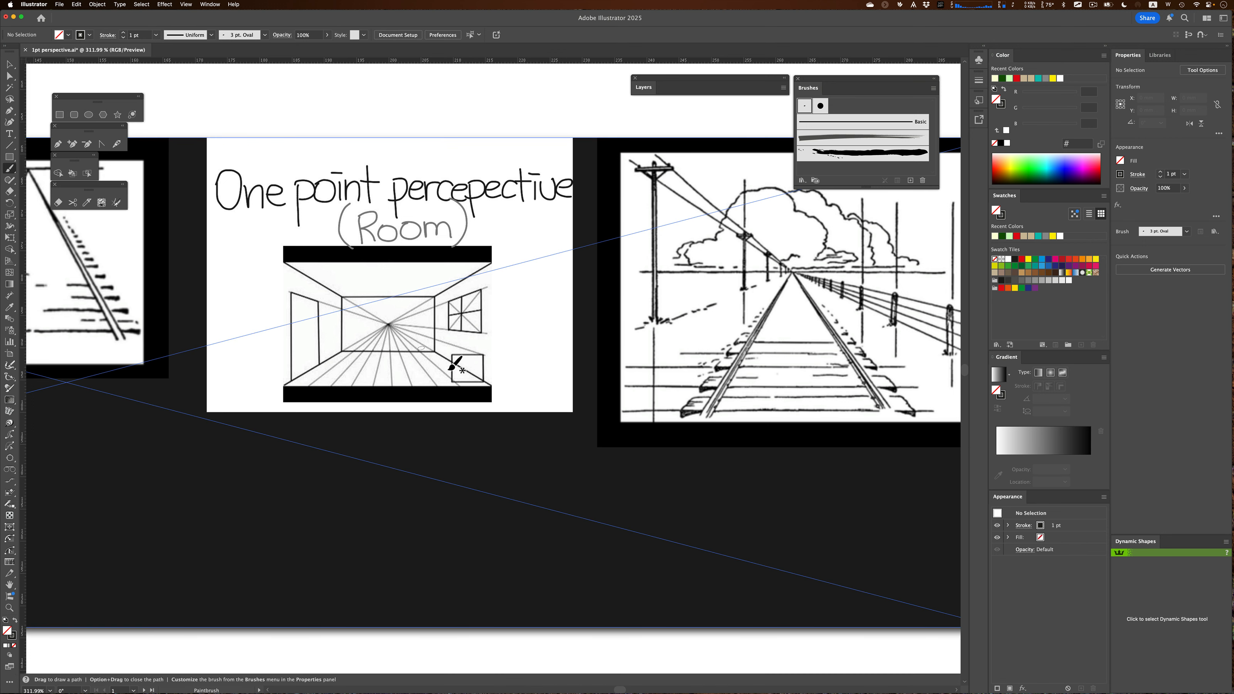
left_click_drag(423, 368, 436, 362)
key("cmd+z")
Trace the horizon line across the railway landscape picture, then undo it
key("space")
left_click_drag(735, 337, 613, 355)
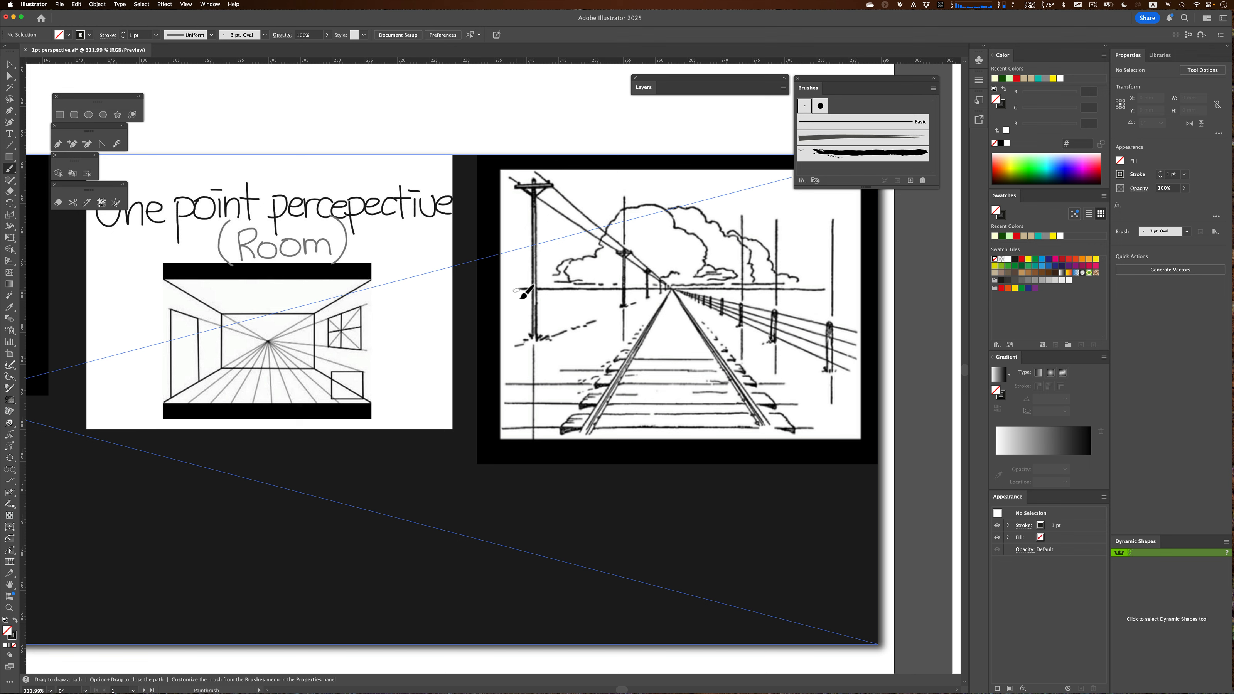
left_click_drag(516, 291, 854, 279)
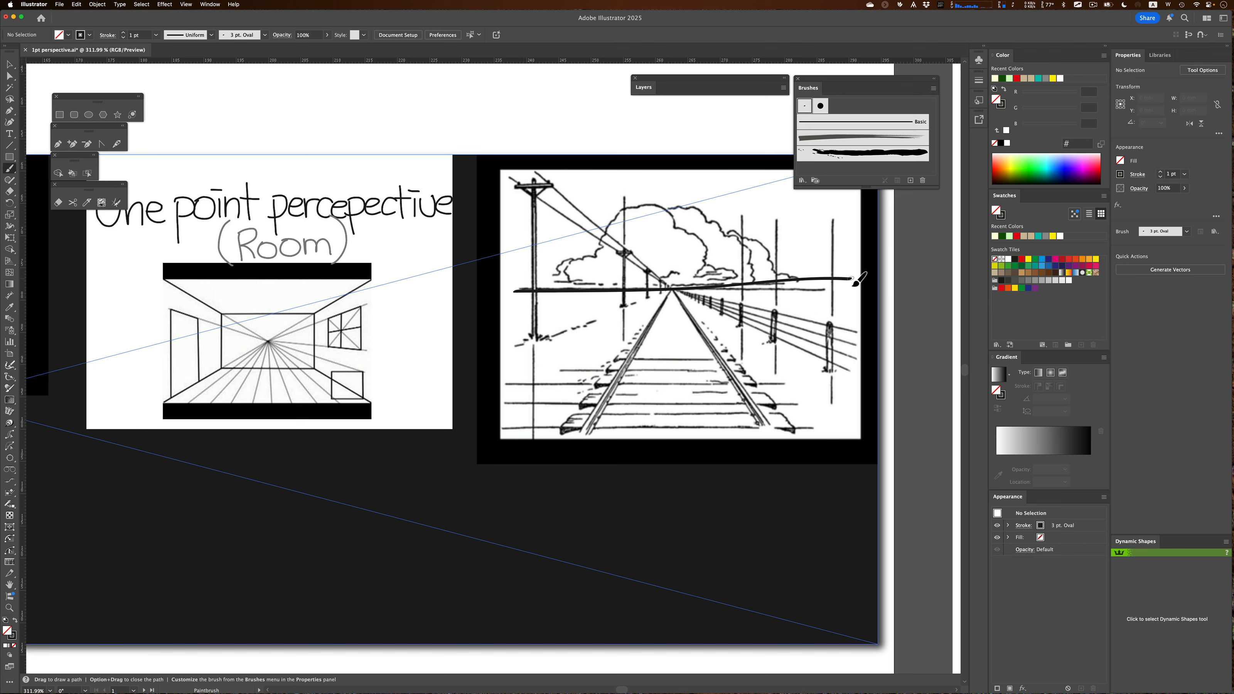
key("super+z")
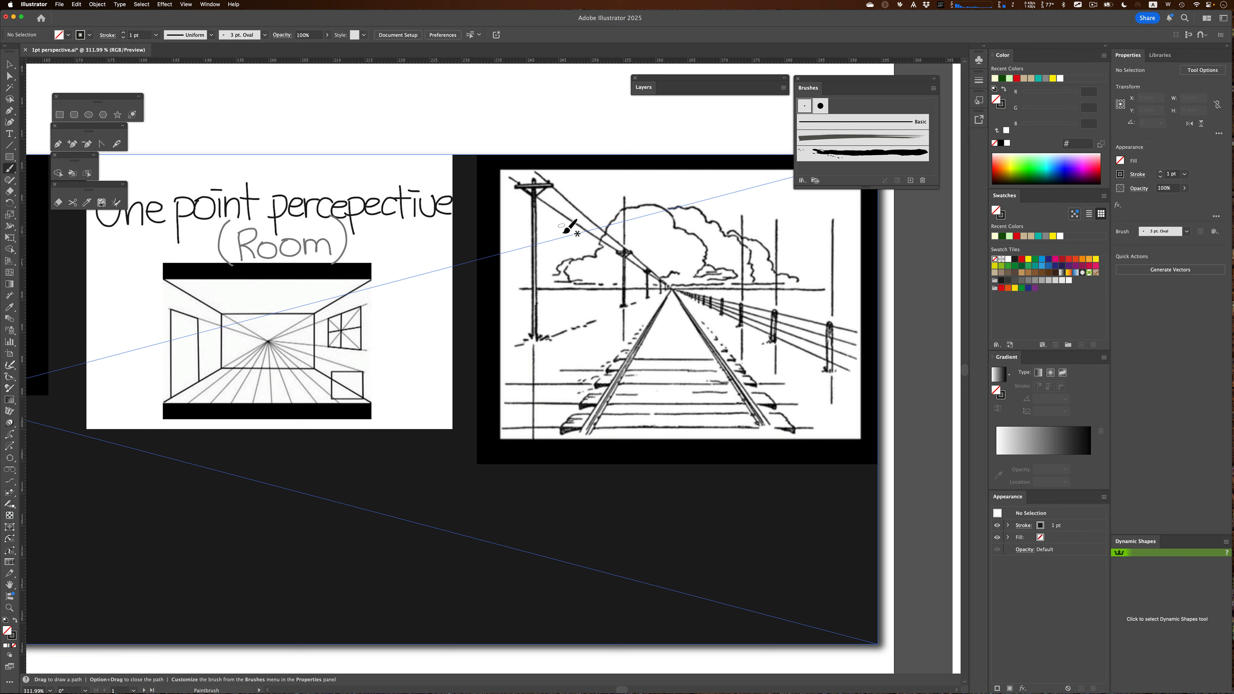
Underline captions on the brick and table artboard, then undo the strokes
key("super+0")
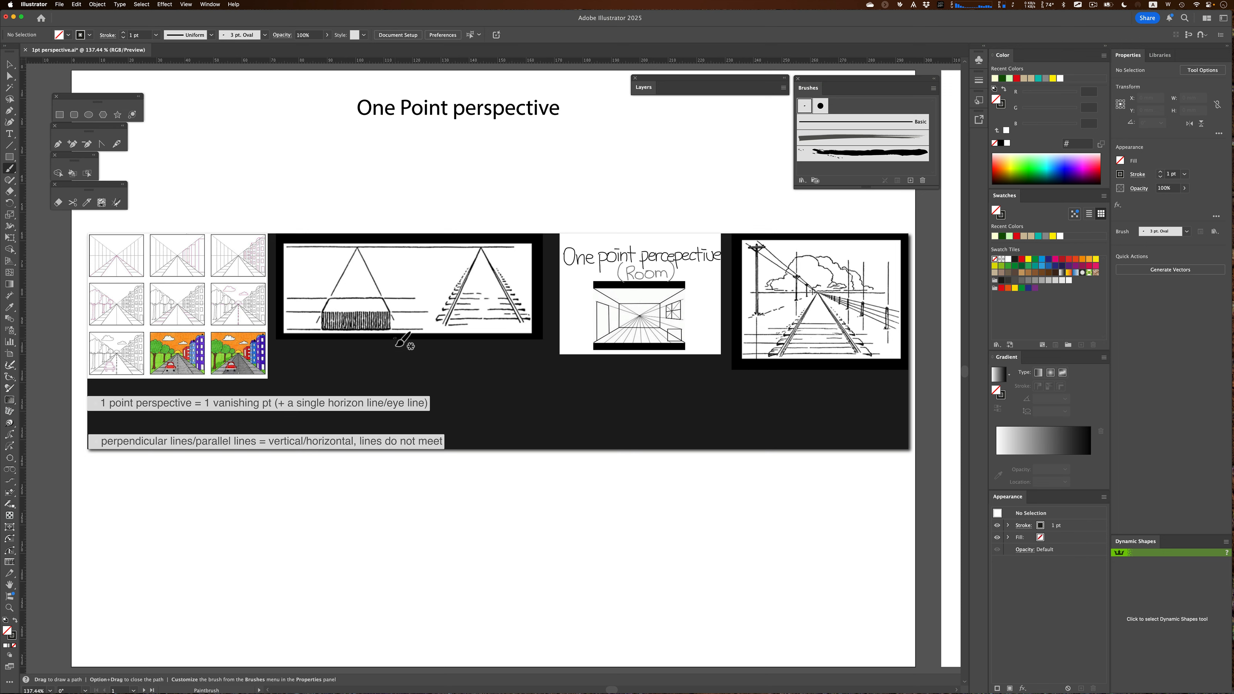
key("shift+Page_Down")
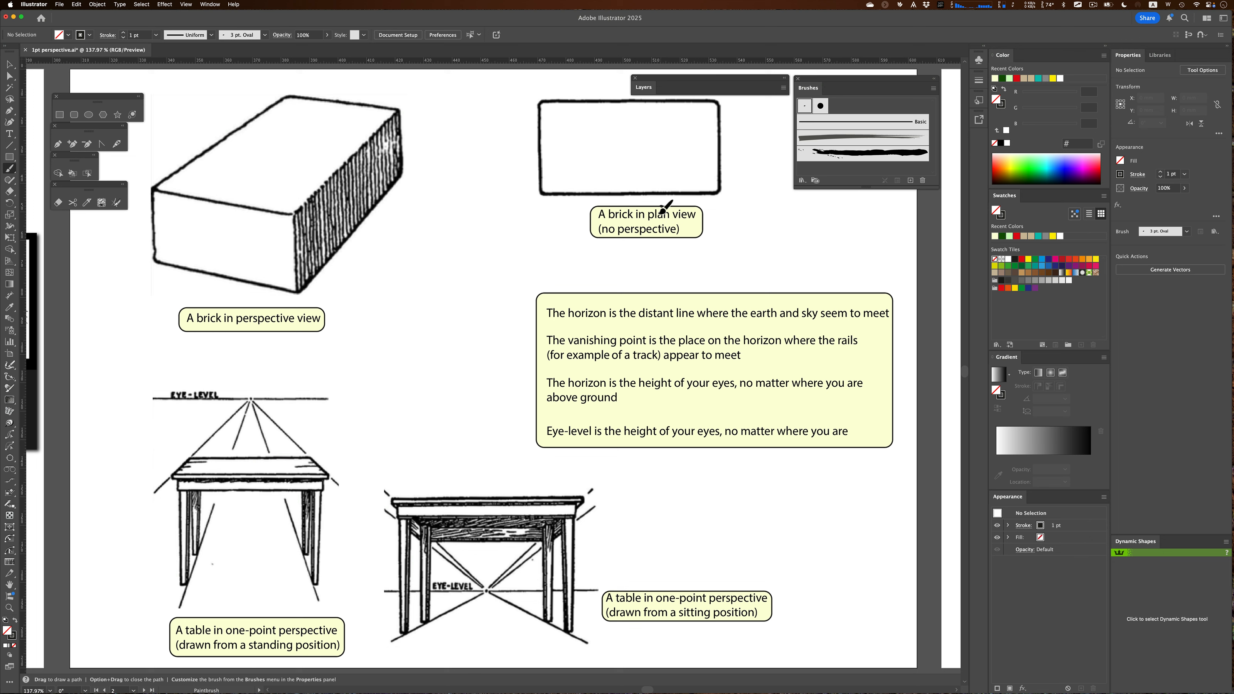
left_click_drag(685, 219, 649, 212)
key("super+z")
left_click_drag(492, 602, 509, 603)
key("super+z")
Go to the blank eye-level artboard and set the paintbrush to the Basic brush at 0.25 pt stroke
key("shift+Page_Down")
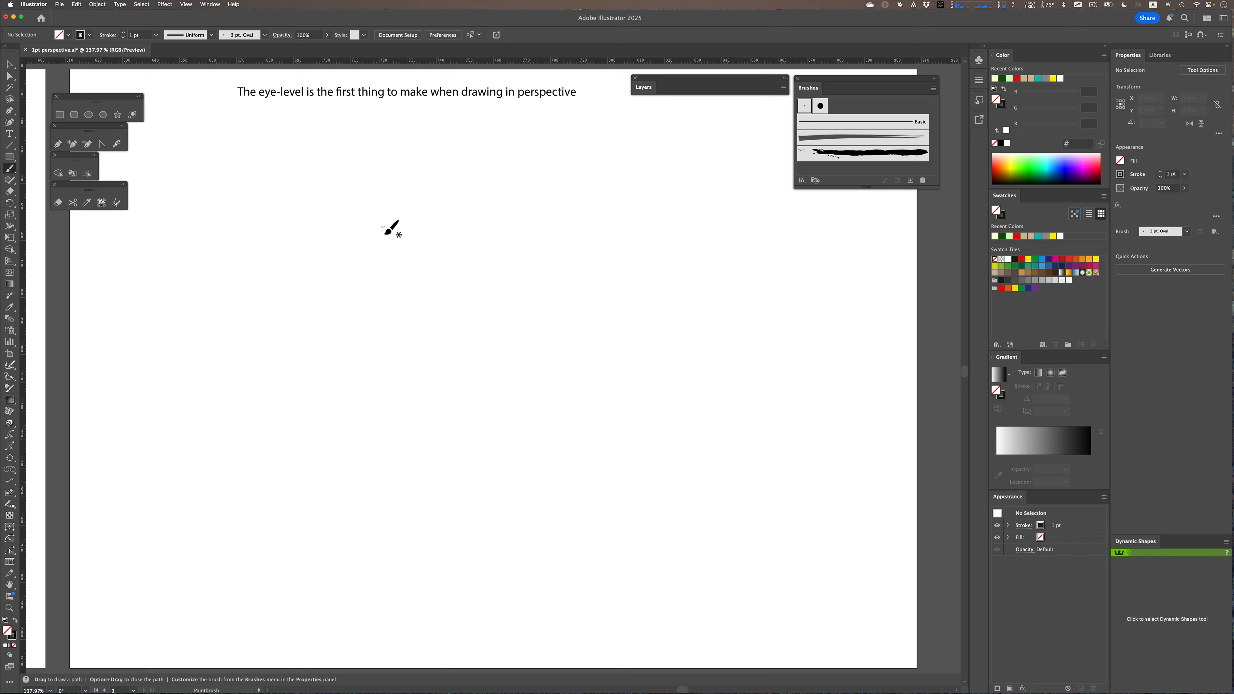
left_click(825, 131)
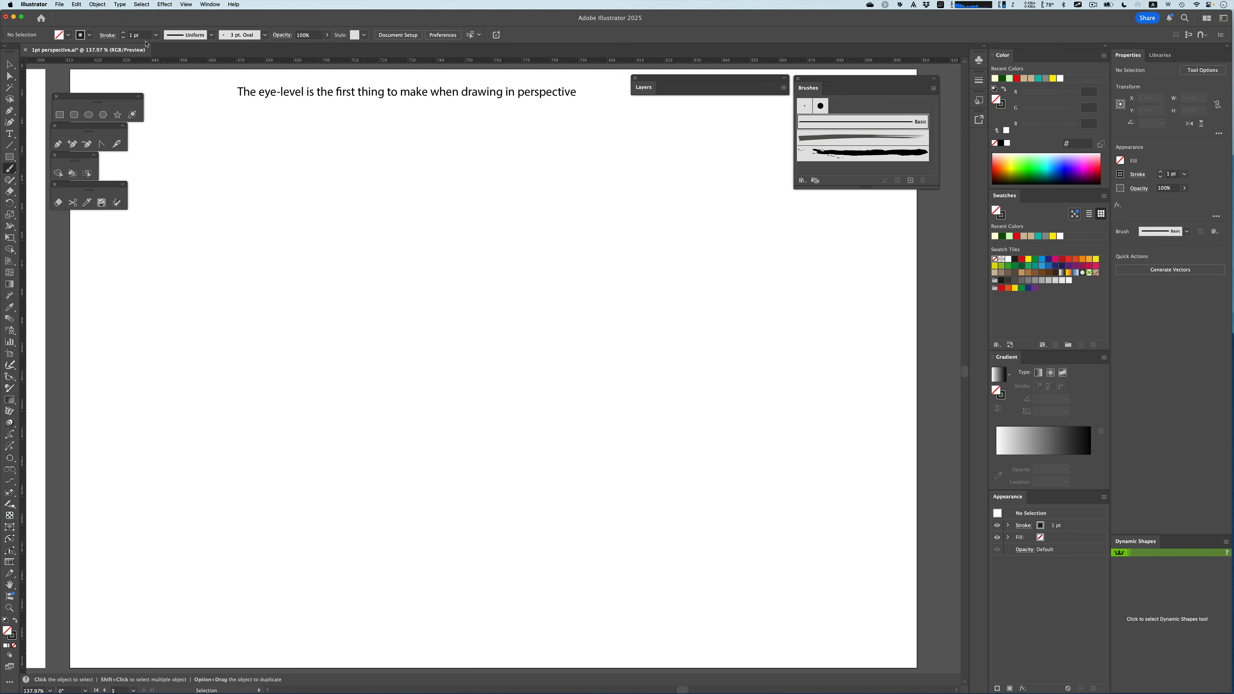
left_click(157, 34)
left_click(168, 47)
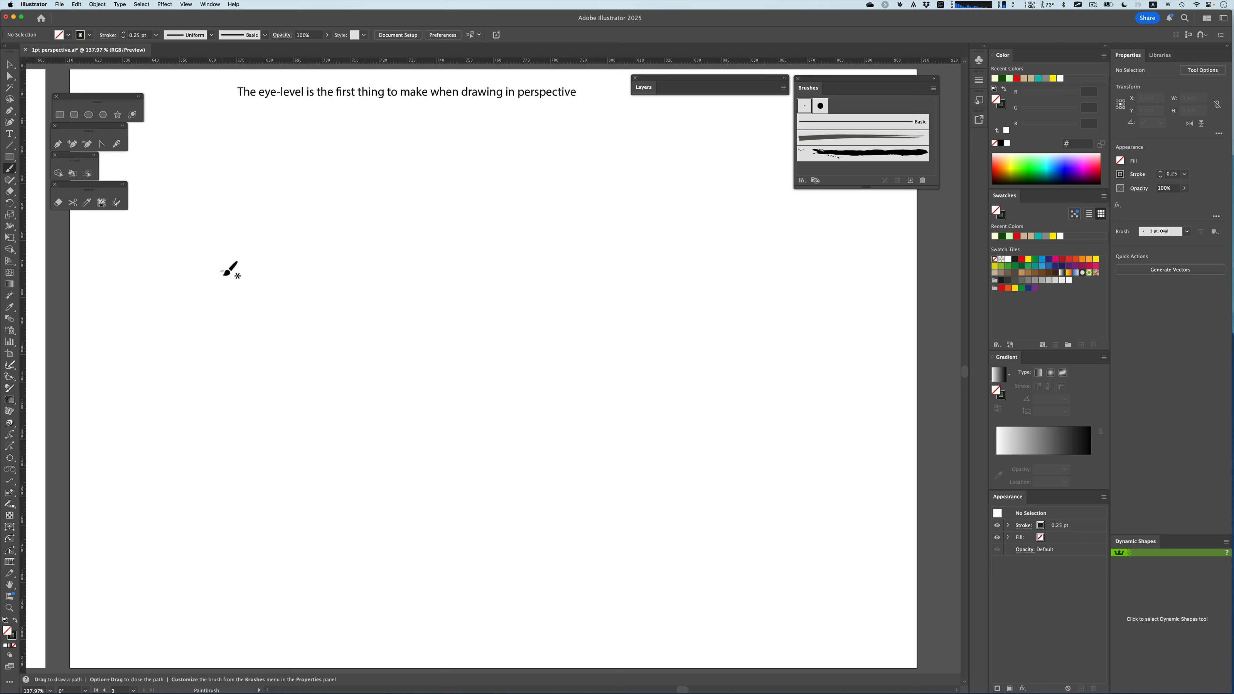
Try drawing a horizontal line on the blank page, then undo it
key("shift")
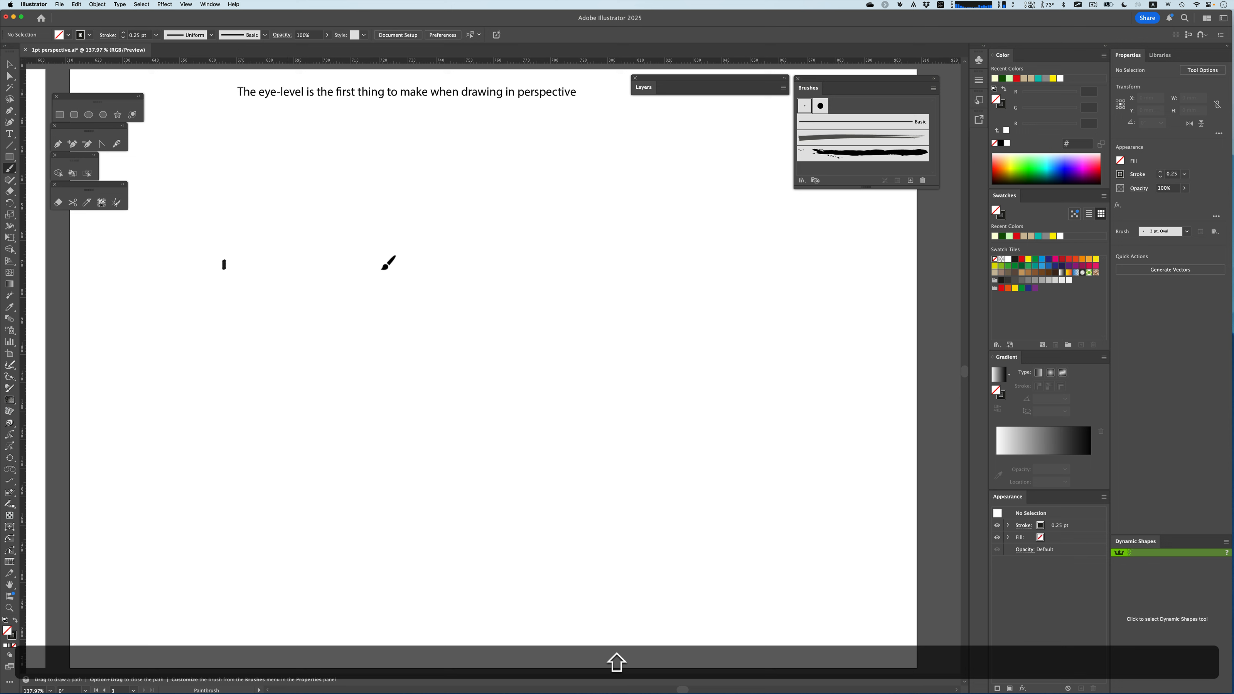
key("super+z")
left_click_drag(232, 279, 405, 269)
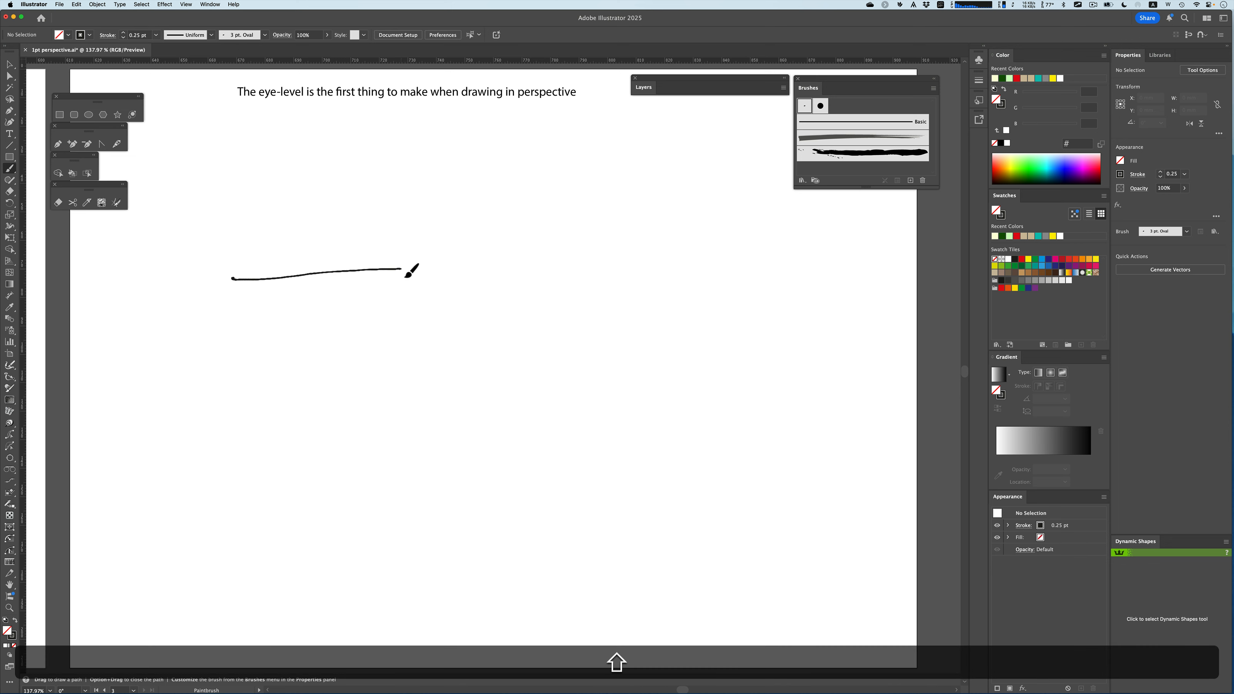
key("shift+super+z")
key("super+z")
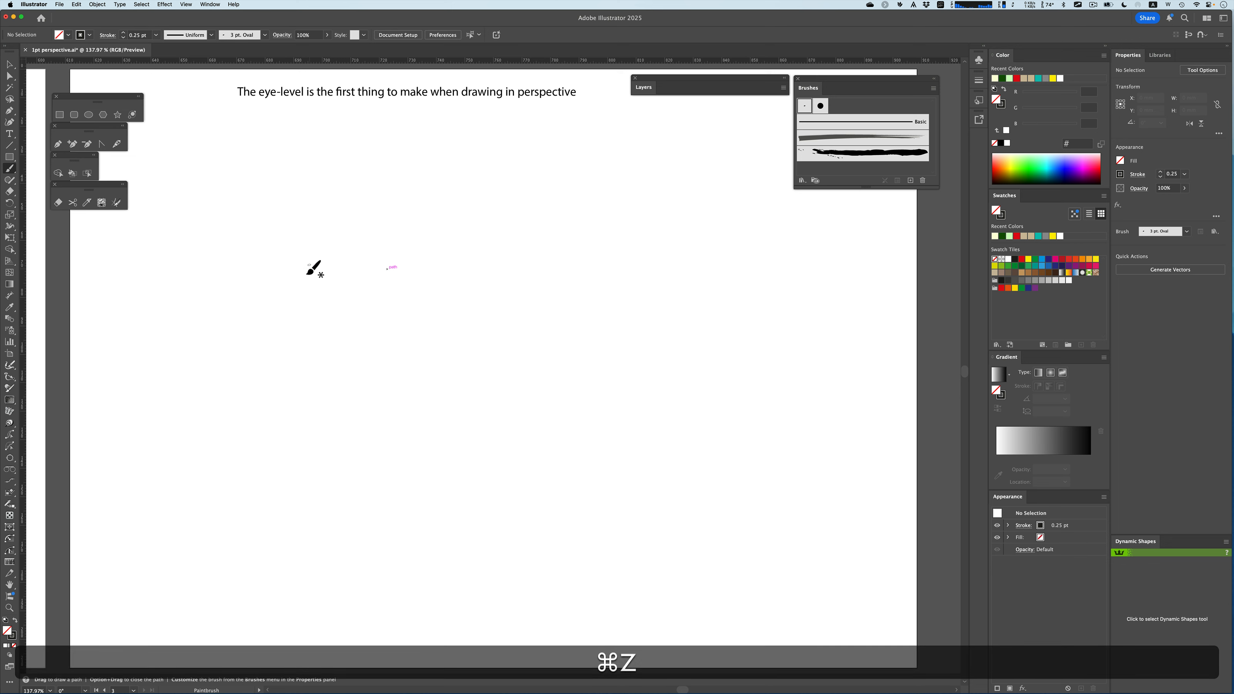
Draw a long horizontal horizon line and label it "hL / eye line"
left_click_drag(333, 277, 682, 272)
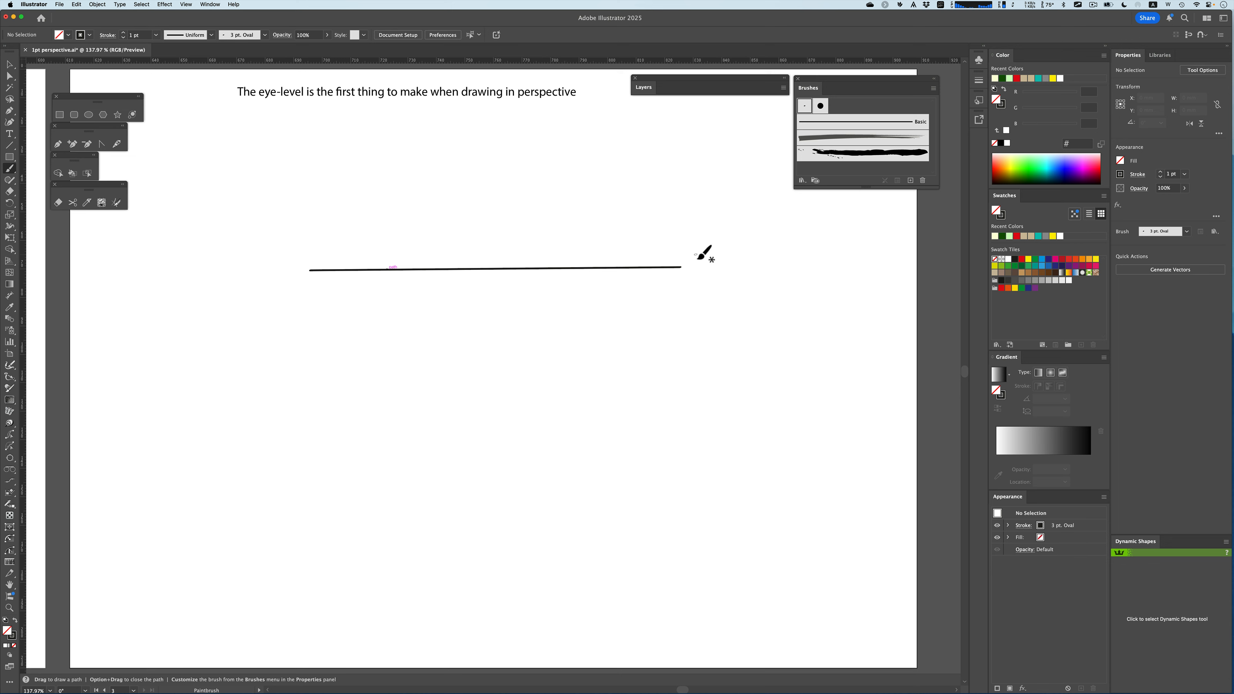
mouse_move(696, 254)
left_mouse_down()
mouse_move(742, 284)
mouse_move(780, 267)
mouse_move(778, 290)
mouse_move(791, 272)
mouse_move(832, 275)
left_mouse_up()
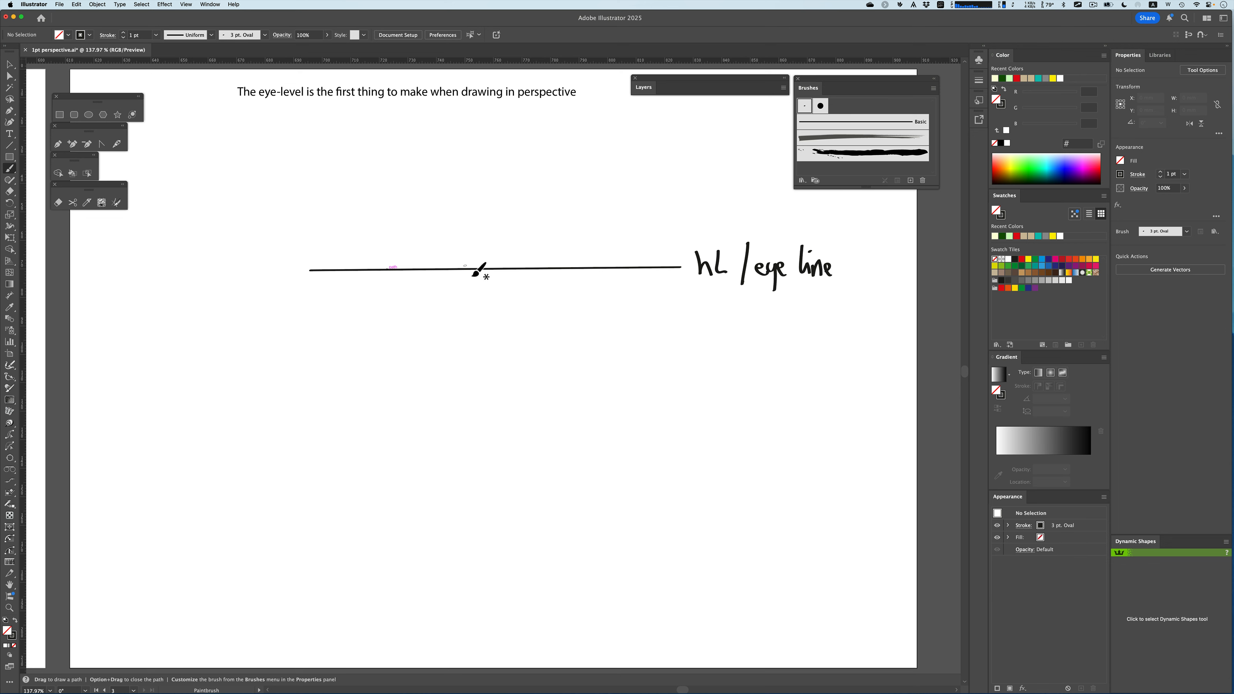
Label the vanishing point "vP" on the horizon and draw five lines radiating down from it
mouse_move(465, 266)
left_mouse_down()
mouse_move(476, 270)
mouse_move(463, 247)
mouse_move(473, 234)
mouse_move(468, 245)
left_mouse_up()
left_click_drag(470, 267, 615, 372)
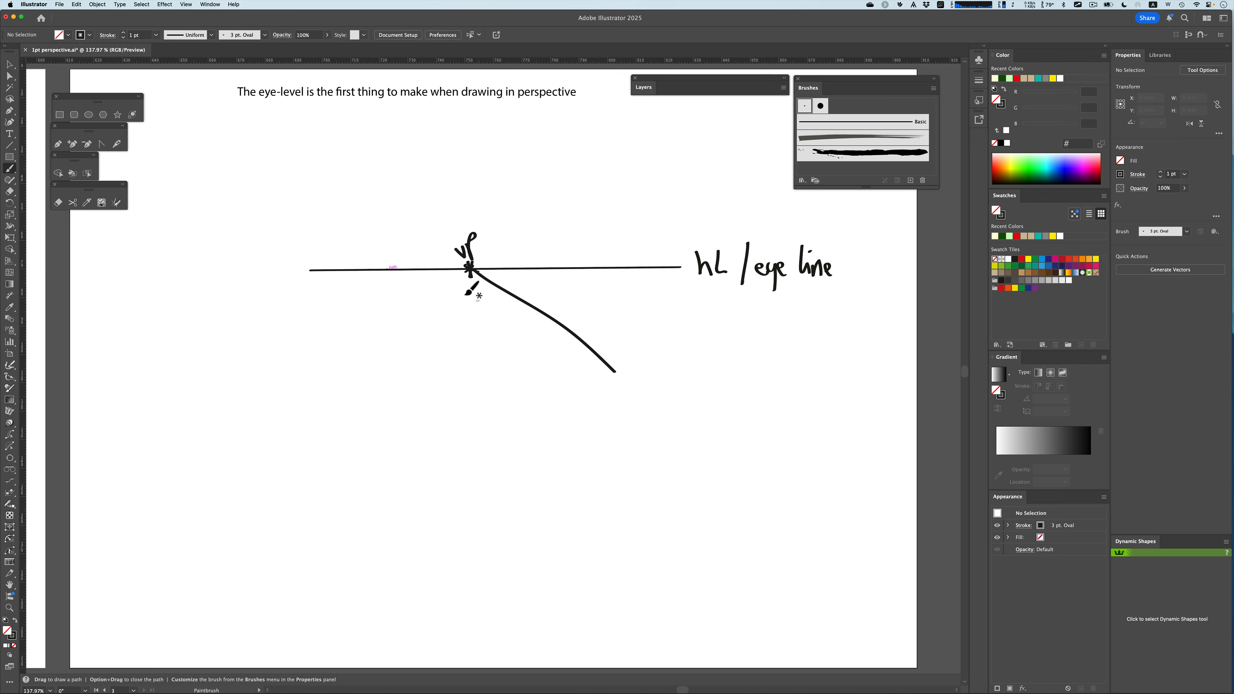
left_click_drag(467, 275, 403, 396)
left_click_drag(467, 271, 361, 380)
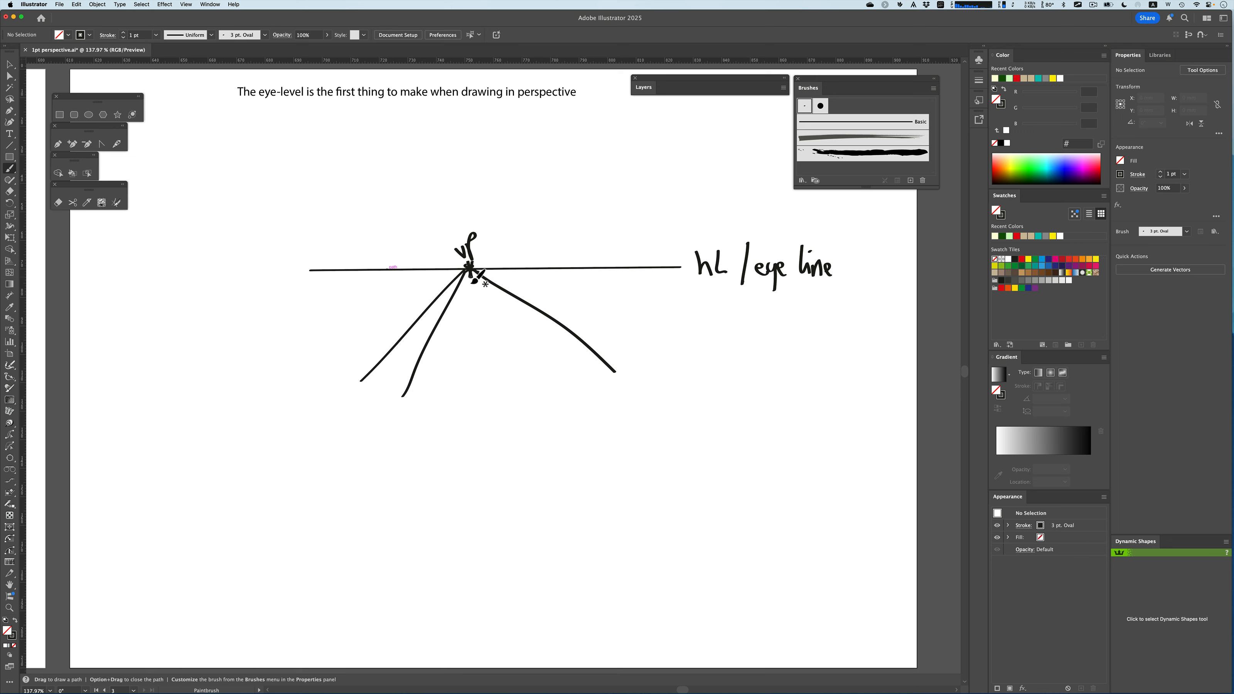
left_click_drag(469, 269, 478, 398)
left_click_drag(470, 269, 557, 396)
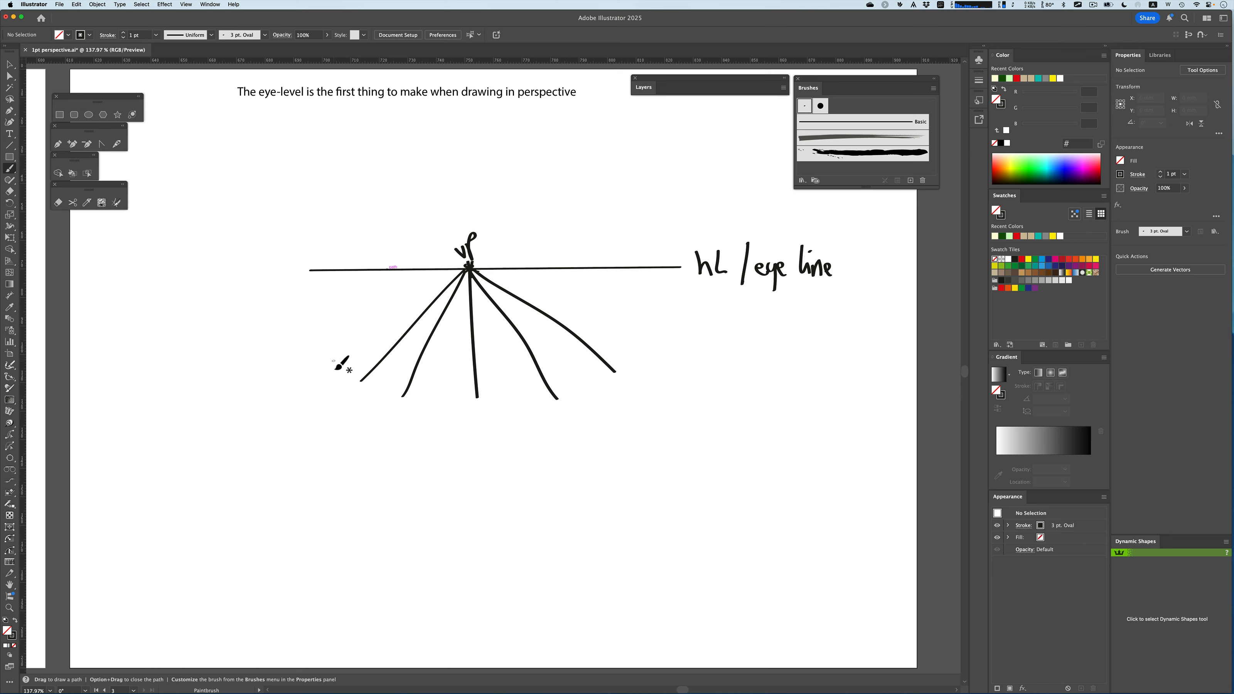
Draw two horizontal lines across the converging lines, one midway and one along their base
key("shift")
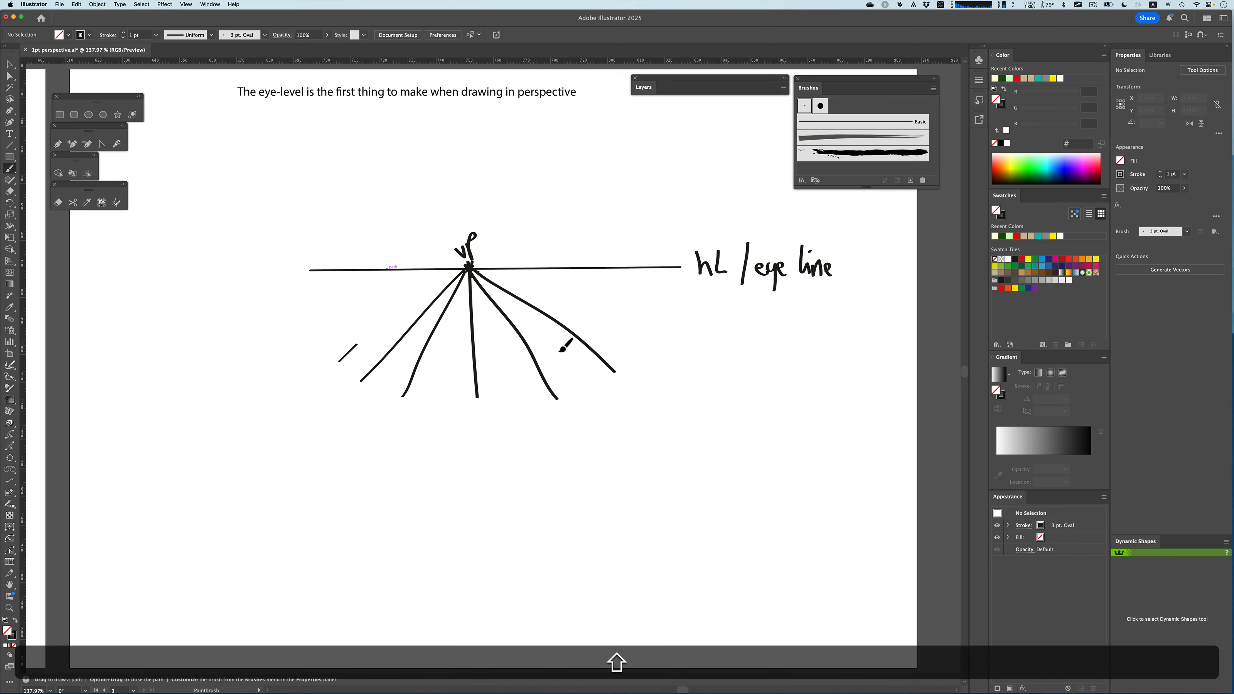
left_click_drag(560, 351, 560, 352)
key("super+z")
key("shift")
left_click_drag(361, 360, 642, 343)
key("super+z")
key("shift")
left_click_drag(373, 358, 637, 349)
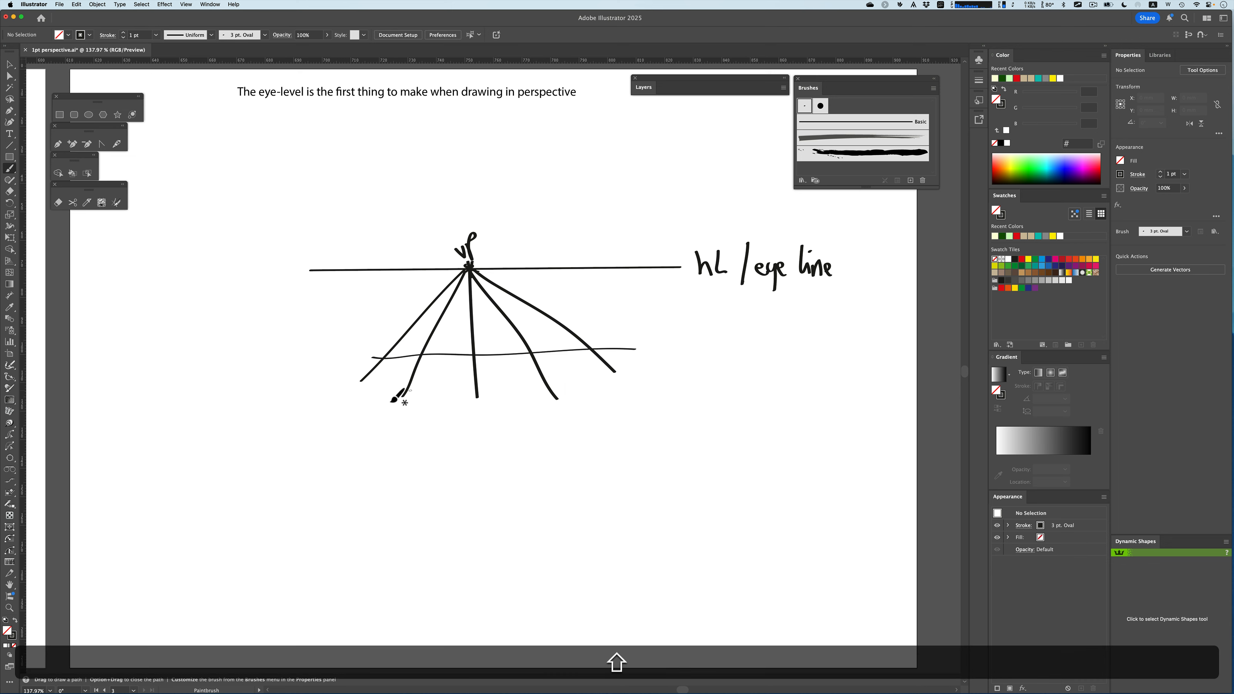
key("shift")
left_click_drag(360, 408, 649, 409)
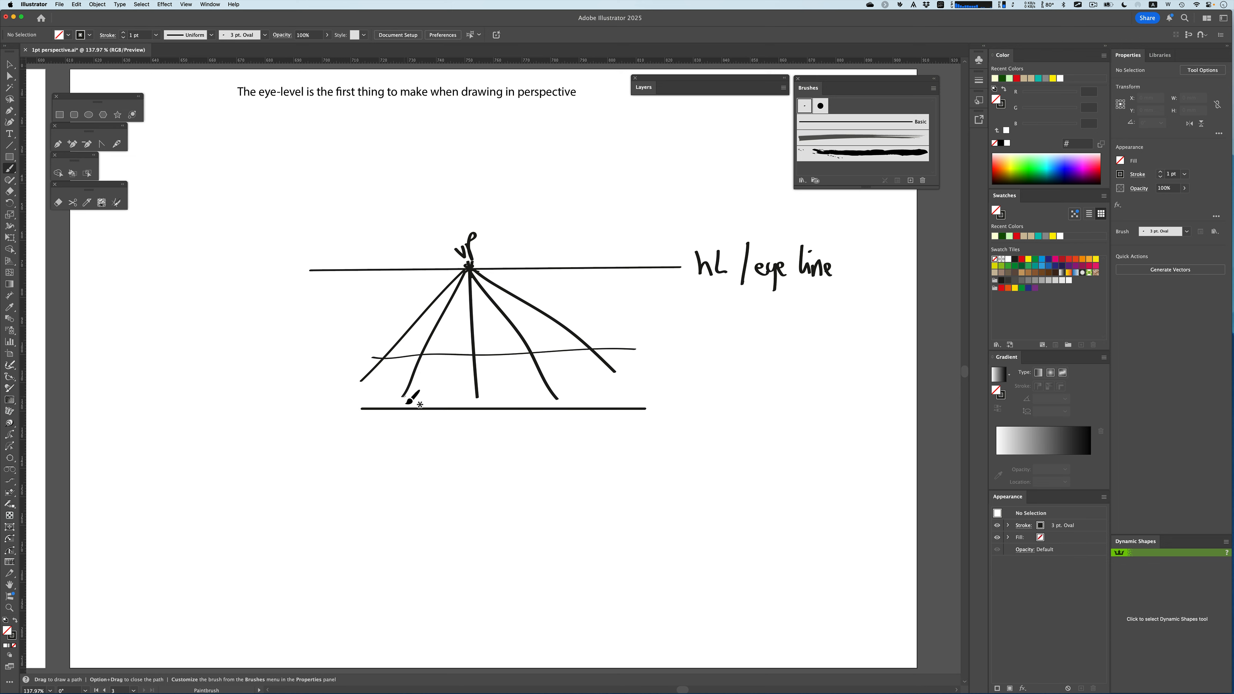
Extend four of the converging lines down below the base line
left_click_drag(407, 402, 391, 425)
left_click_drag(477, 397, 483, 424)
left_click_drag(558, 400, 576, 423)
left_click_drag(615, 372, 695, 444)
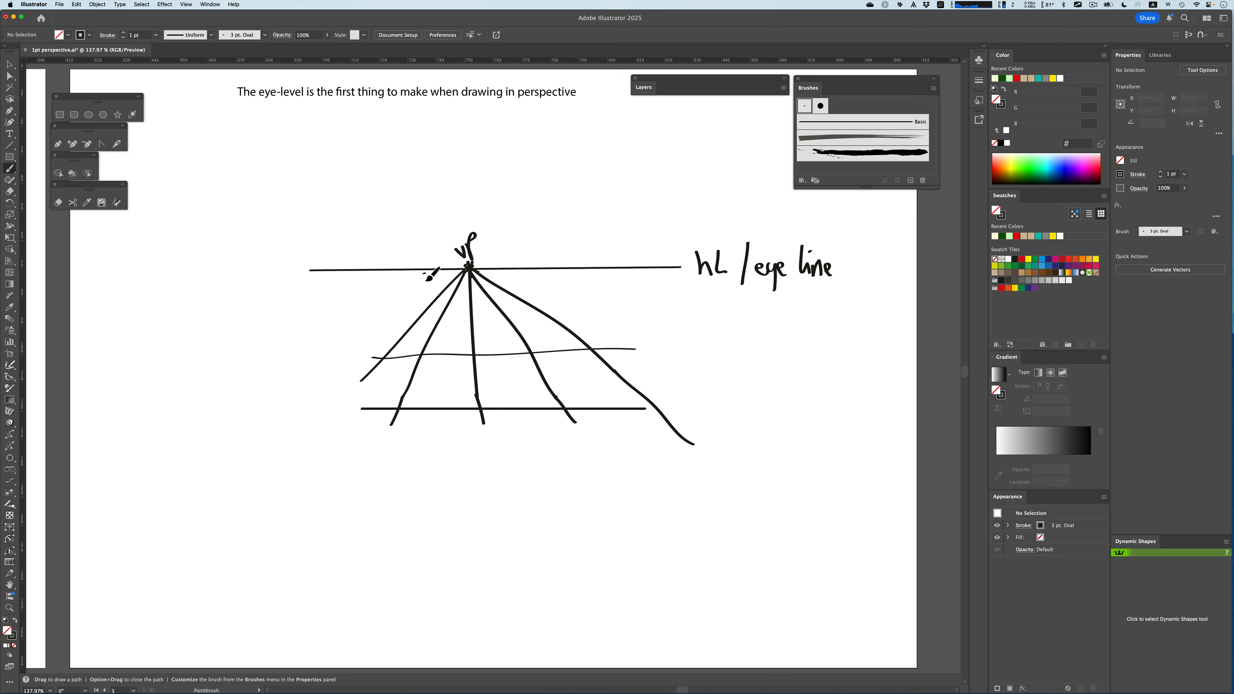
Draw two straight vertical lines from the horizon down past the base line
key("shift")
left_click_drag(425, 274, 434, 434)
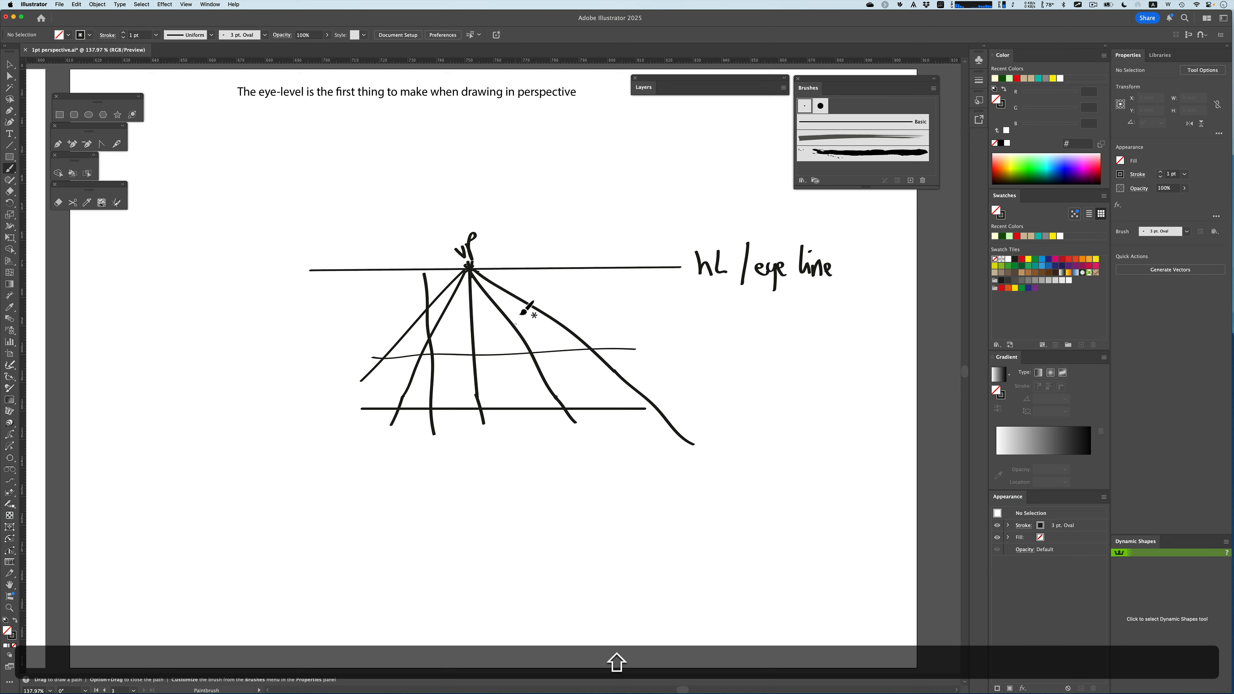
key("shift")
left_click_drag(523, 269, 533, 436)
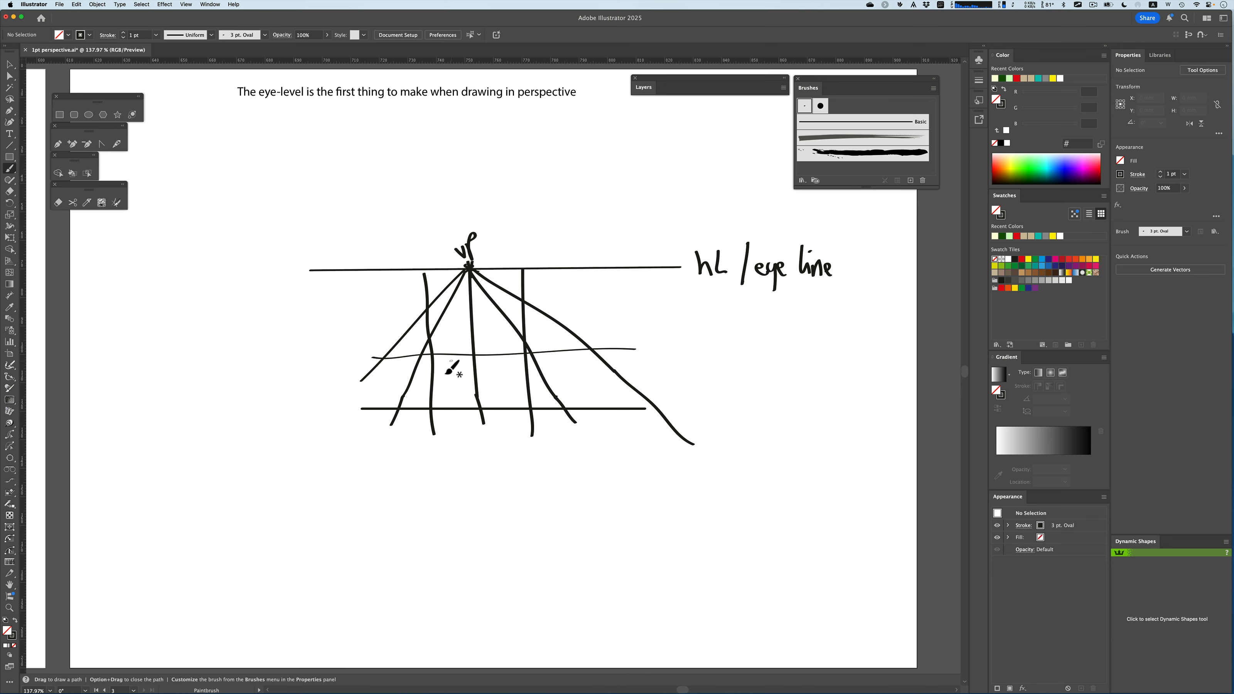
Shade the lower square between the verticals, add a horizontal line above the middle one and shade that strip too
mouse_move(436, 362)
left_mouse_down()
mouse_move(451, 386)
mouse_move(473, 397)
mouse_move(524, 407)
left_mouse_up()
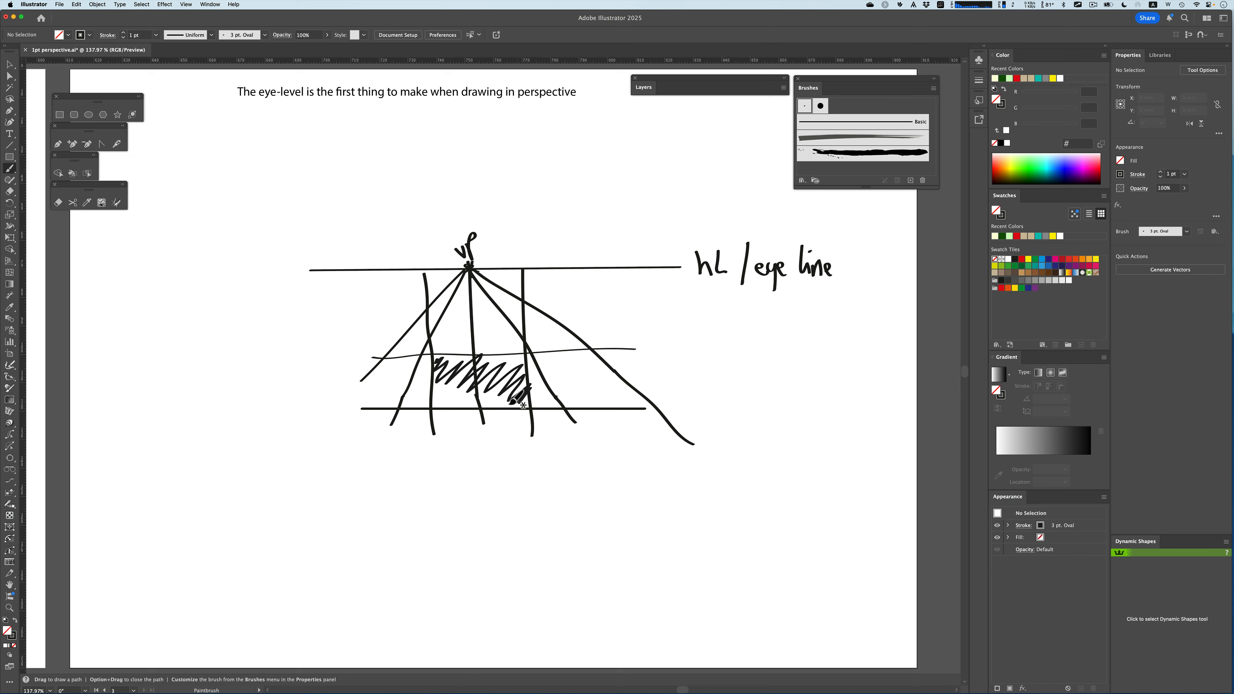
left_click_drag(437, 401, 488, 400)
key("shift")
left_click_drag(373, 331, 651, 316)
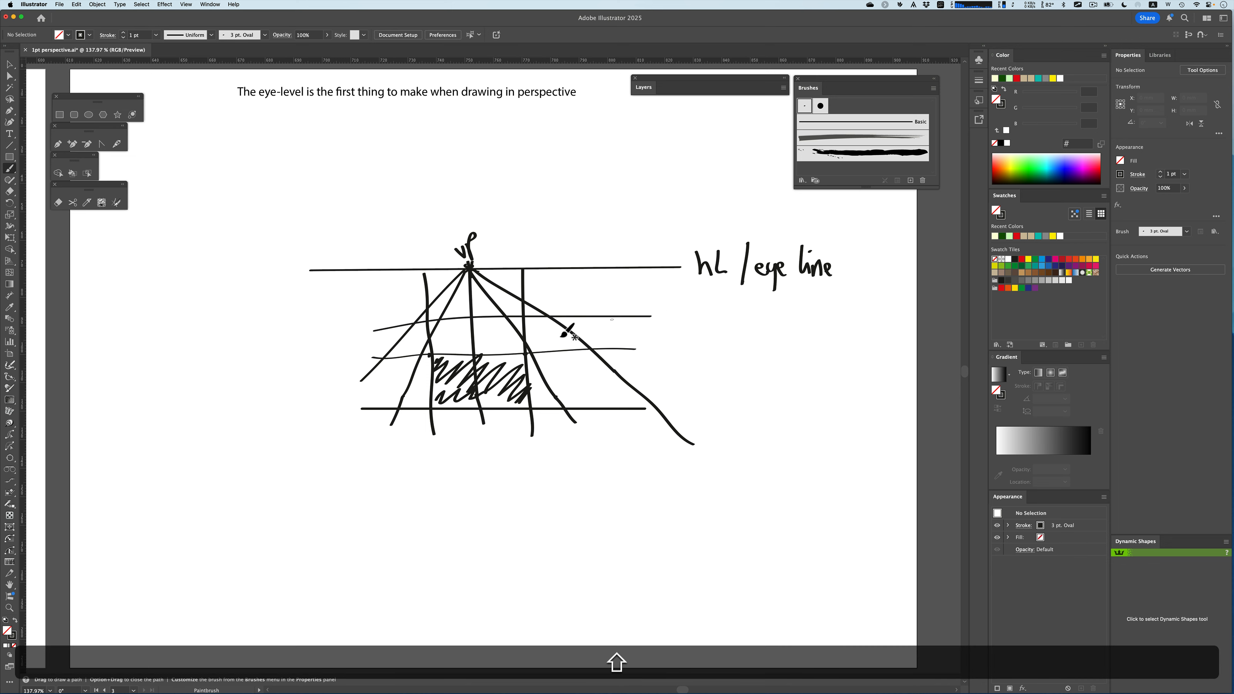
mouse_move(440, 335)
left_mouse_down()
mouse_move(481, 323)
mouse_move(513, 352)
mouse_move(529, 337)
left_mouse_up()
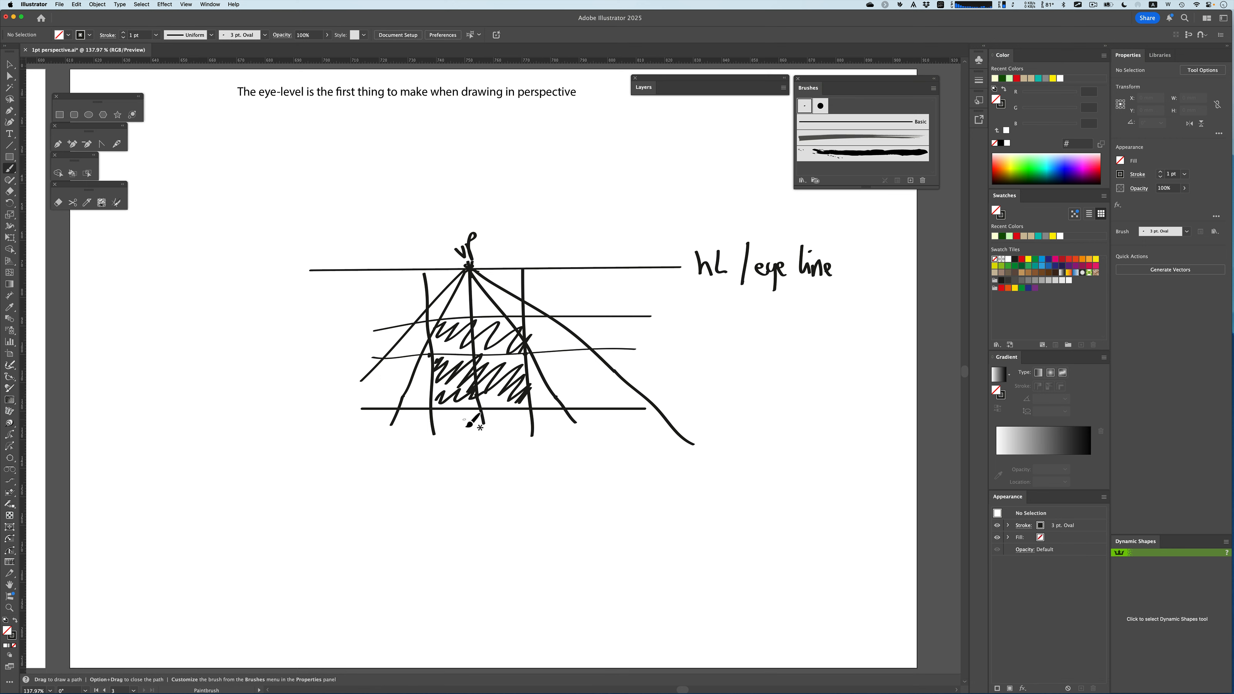
Scribble more shading over the whole box between the two verticals
scroll(474, 421, "left", 5)
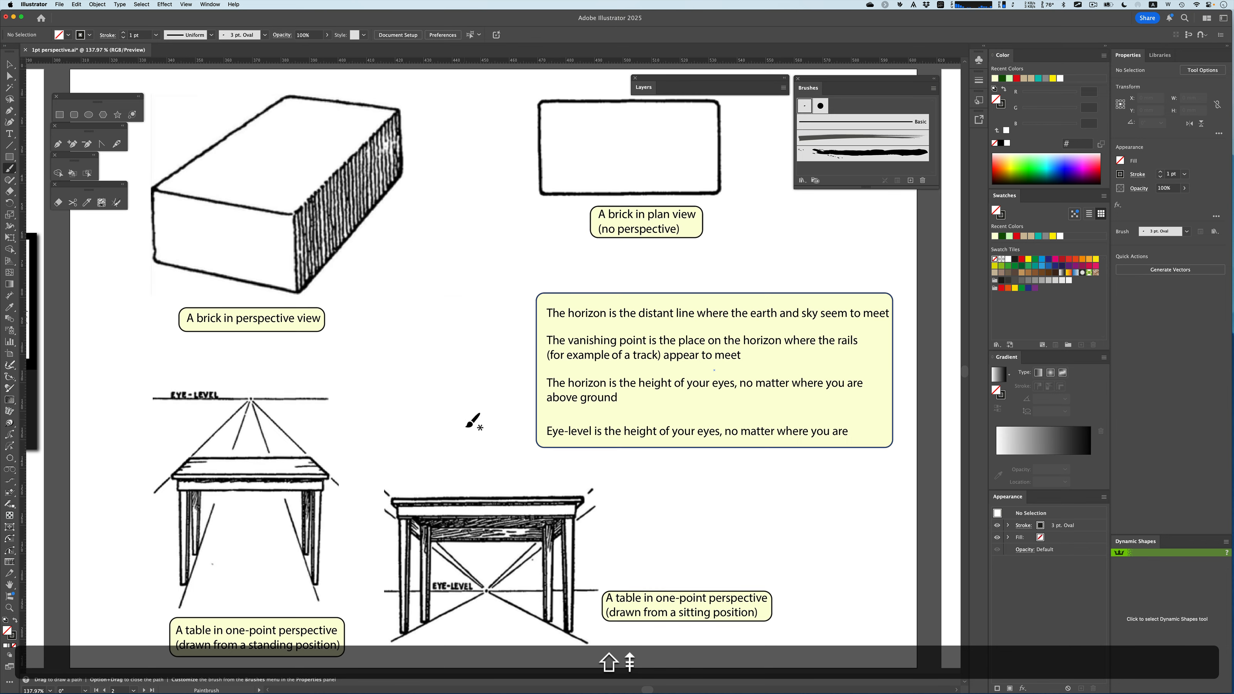
scroll(473, 421, "left", 5)
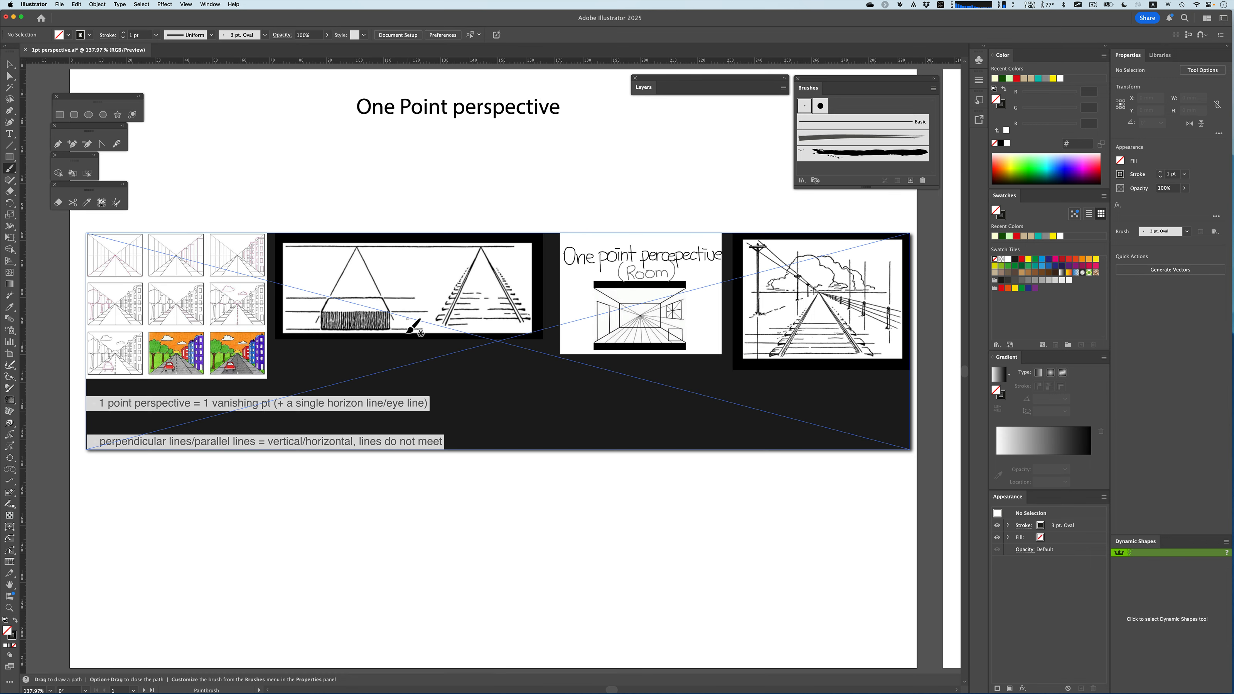
scroll(450, 360, "right", 10)
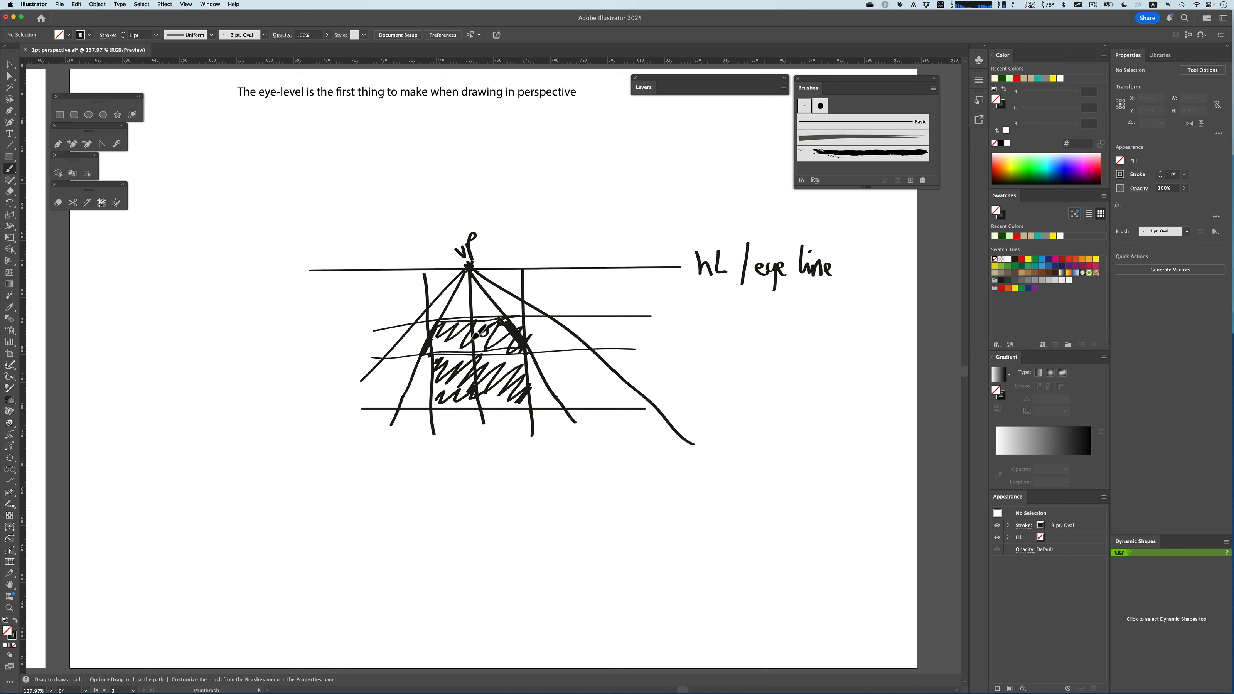
mouse_move(475, 336)
left_mouse_down()
mouse_move(440, 352)
mouse_move(452, 326)
mouse_move(444, 359)
mouse_move(488, 334)
mouse_move(501, 353)
mouse_move(524, 341)
mouse_move(516, 356)
mouse_move(475, 355)
mouse_move(447, 336)
mouse_move(435, 368)
mouse_move(422, 356)
mouse_move(427, 411)
mouse_move(534, 405)
left_mouse_up()
mouse_move(524, 355)
left_mouse_down()
mouse_move(519, 402)
mouse_move(503, 362)
mouse_move(452, 360)
mouse_move(433, 370)
mouse_move(437, 402)
left_mouse_up()
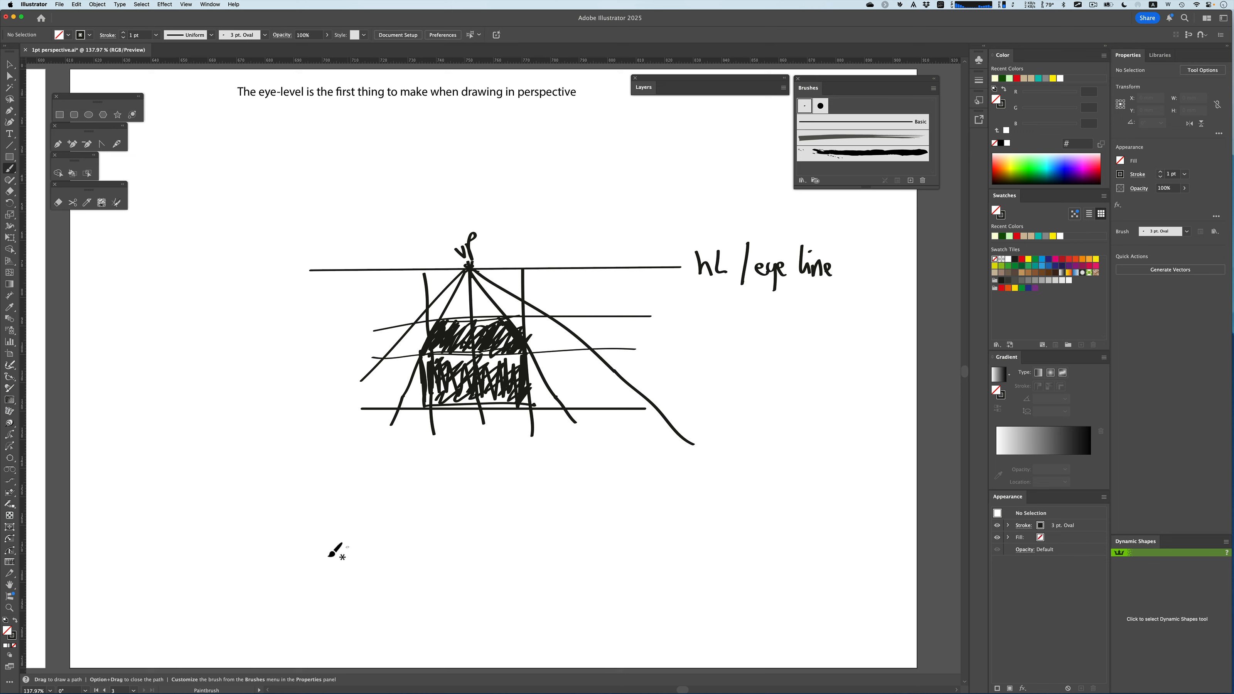
Draw a second long horizon line lower on the page and four lines radiating up from a vanishing point on it
left_click_drag(298, 544, 736, 536)
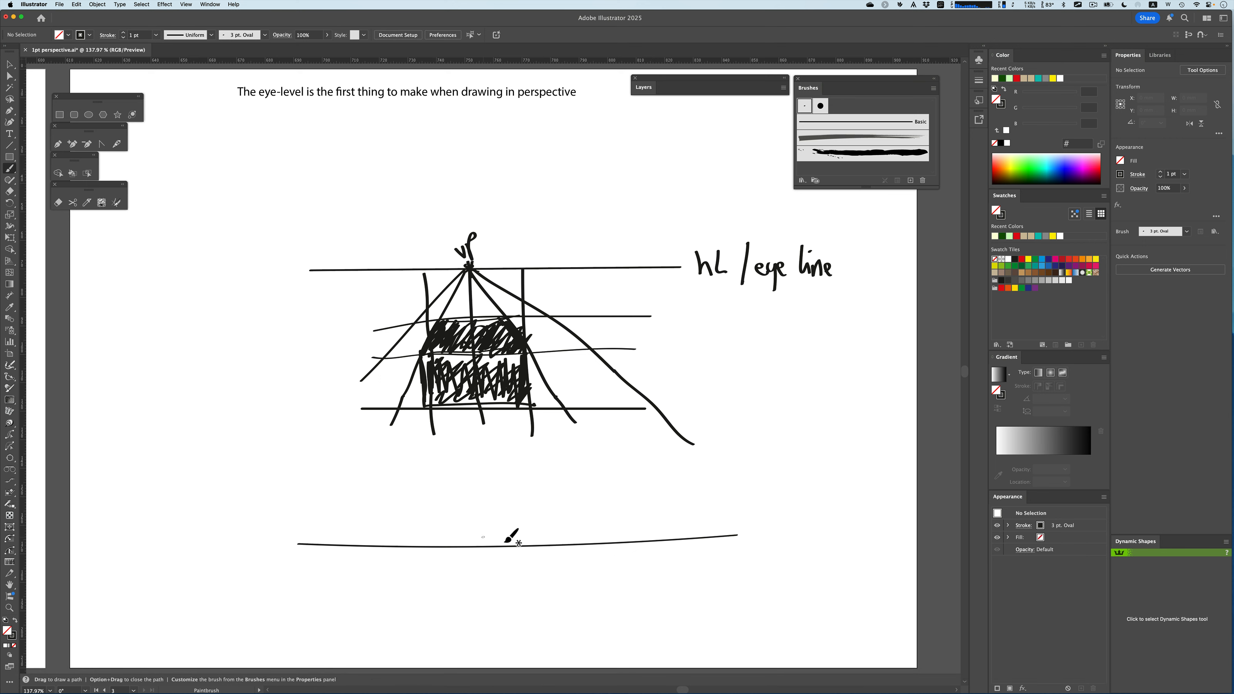
left_click_drag(503, 547, 616, 411)
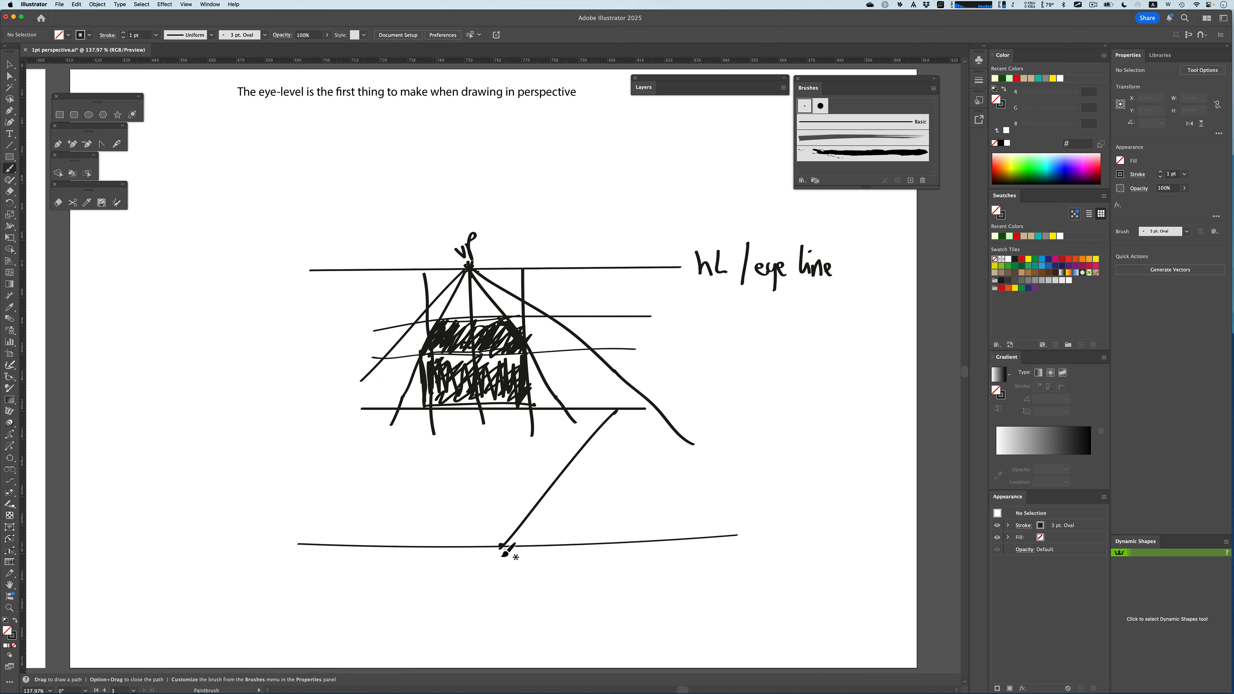
left_click_drag(498, 545, 434, 439)
left_click_drag(501, 545, 533, 431)
left_click_drag(501, 546, 467, 459)
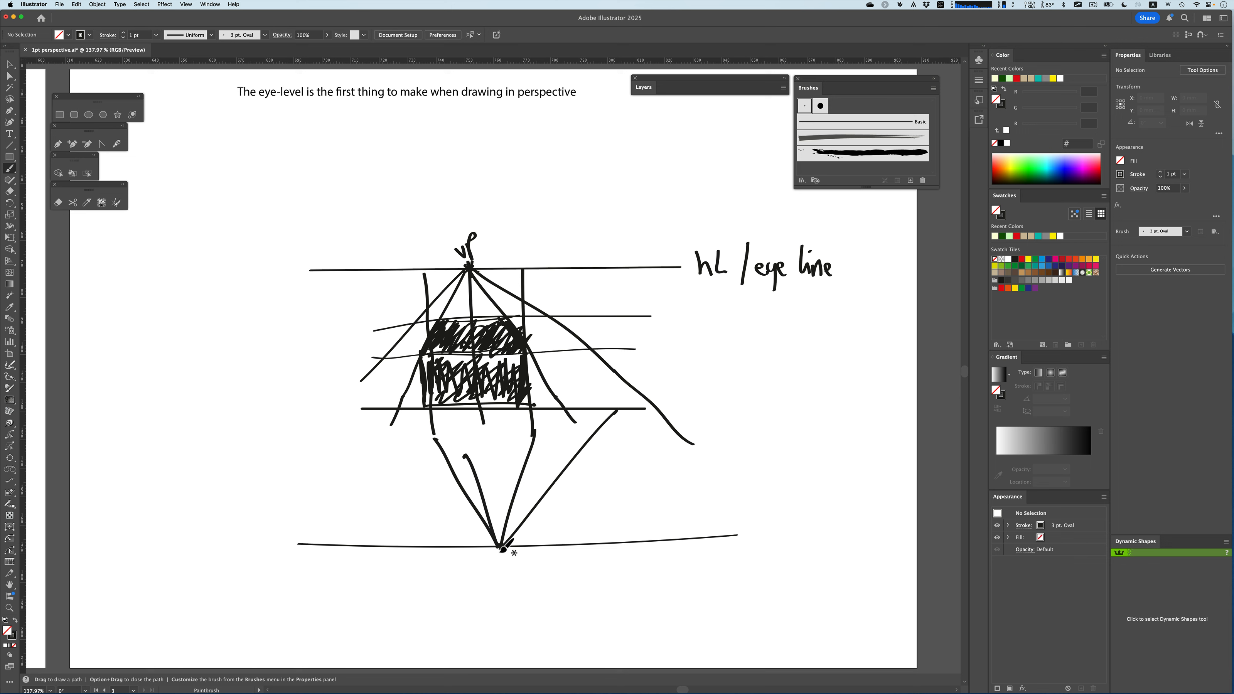
mouse_move(496, 545)
left_mouse_down()
mouse_move(389, 503)
mouse_move(422, 408)
left_mouse_up()
key("shift")
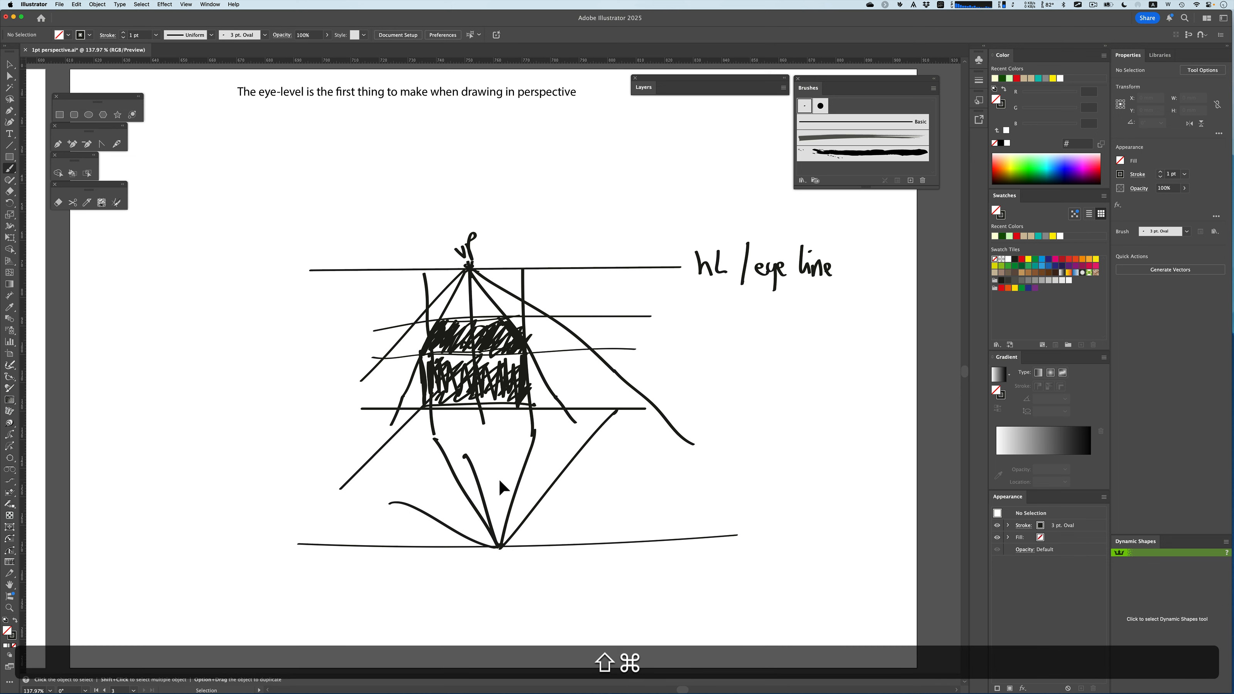
key("super+z")
Draw a horizontal line across the lower converging lines near their base
key("shift")
left_click_drag(384, 492, 706, 493)
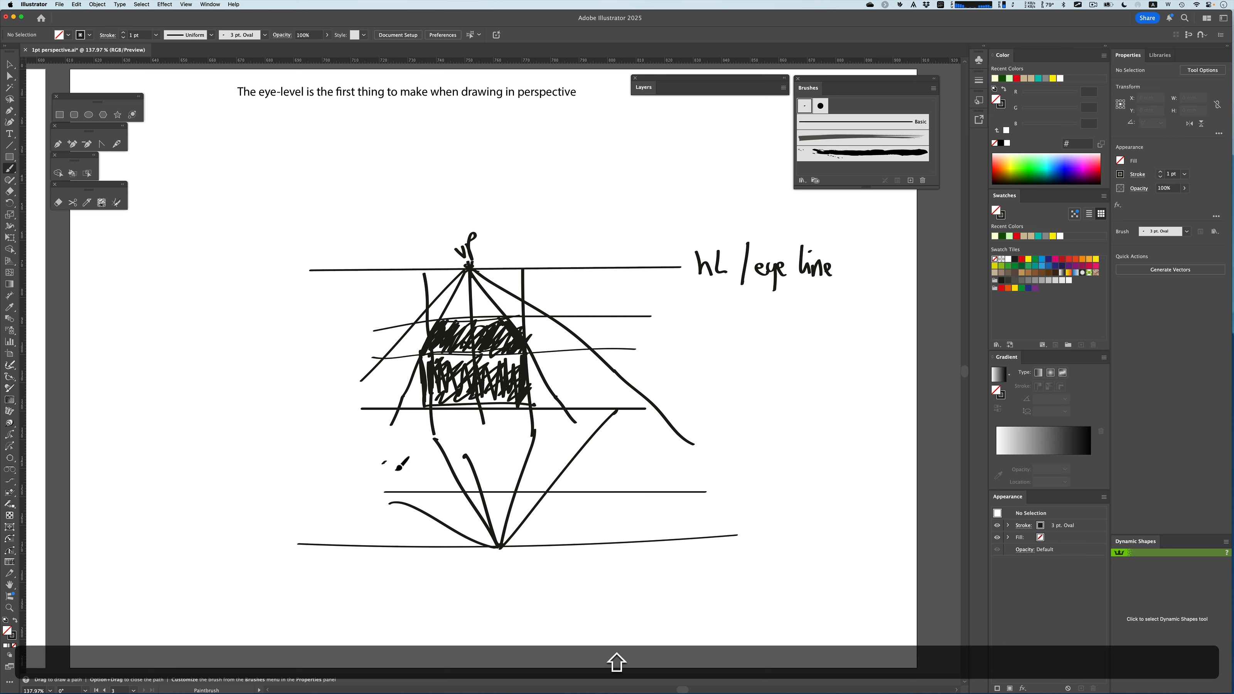
left_click_drag(534, 468, 516, 470)
key("super+z")
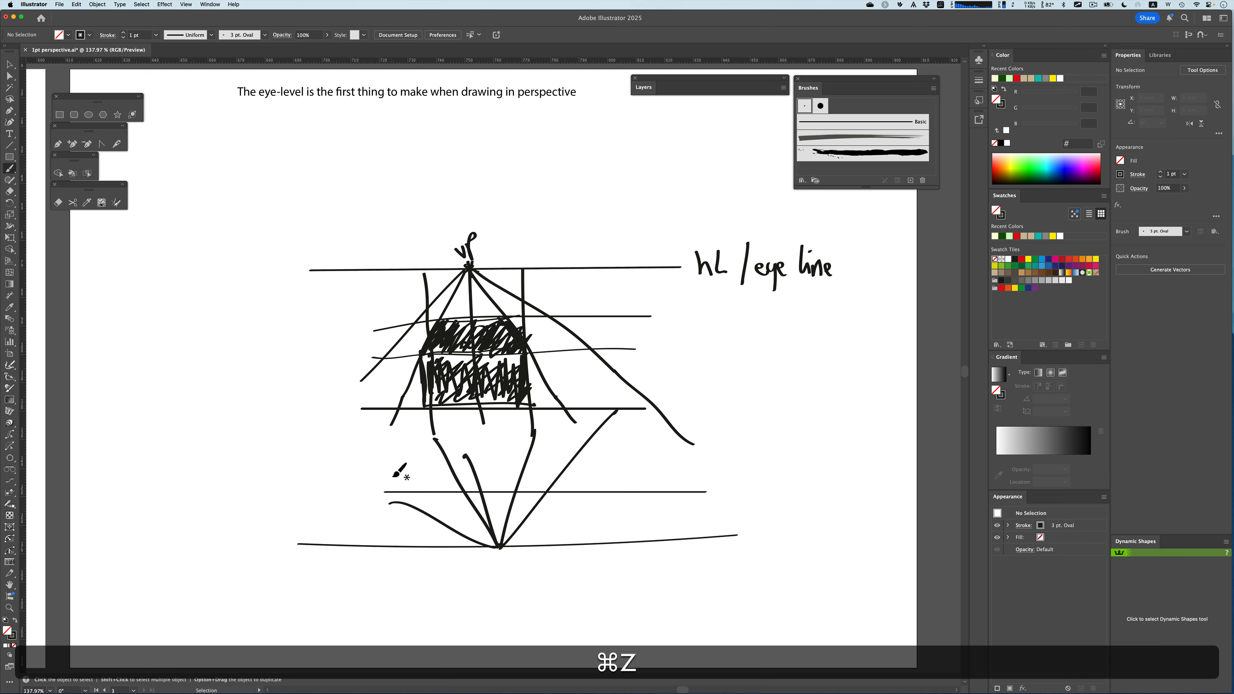
Draw two more horizontal lines above it and shade the strips between the middle converging lines
key("shift")
left_click_drag(384, 463, 695, 458)
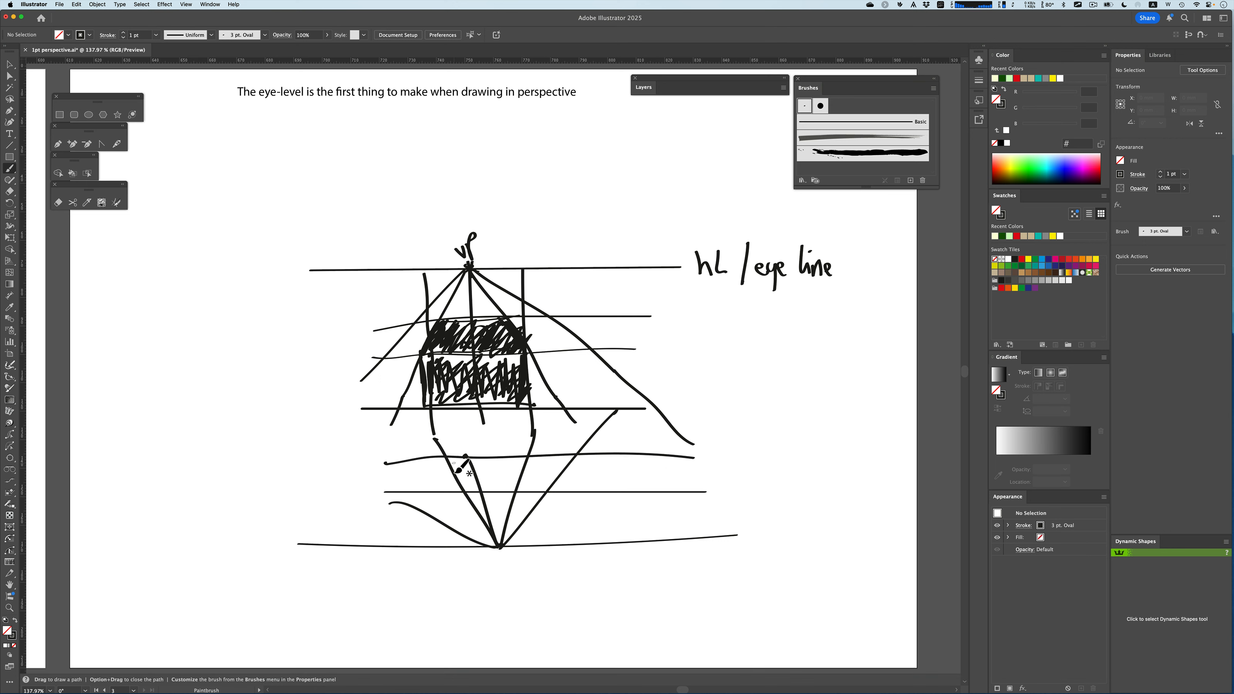
mouse_move(466, 456)
left_mouse_down()
mouse_move(469, 497)
mouse_move(484, 476)
mouse_move(496, 494)
mouse_move(522, 491)
left_mouse_up()
mouse_move(370, 437)
left_mouse_down()
mouse_move(710, 436)
mouse_move(689, 439)
left_mouse_up()
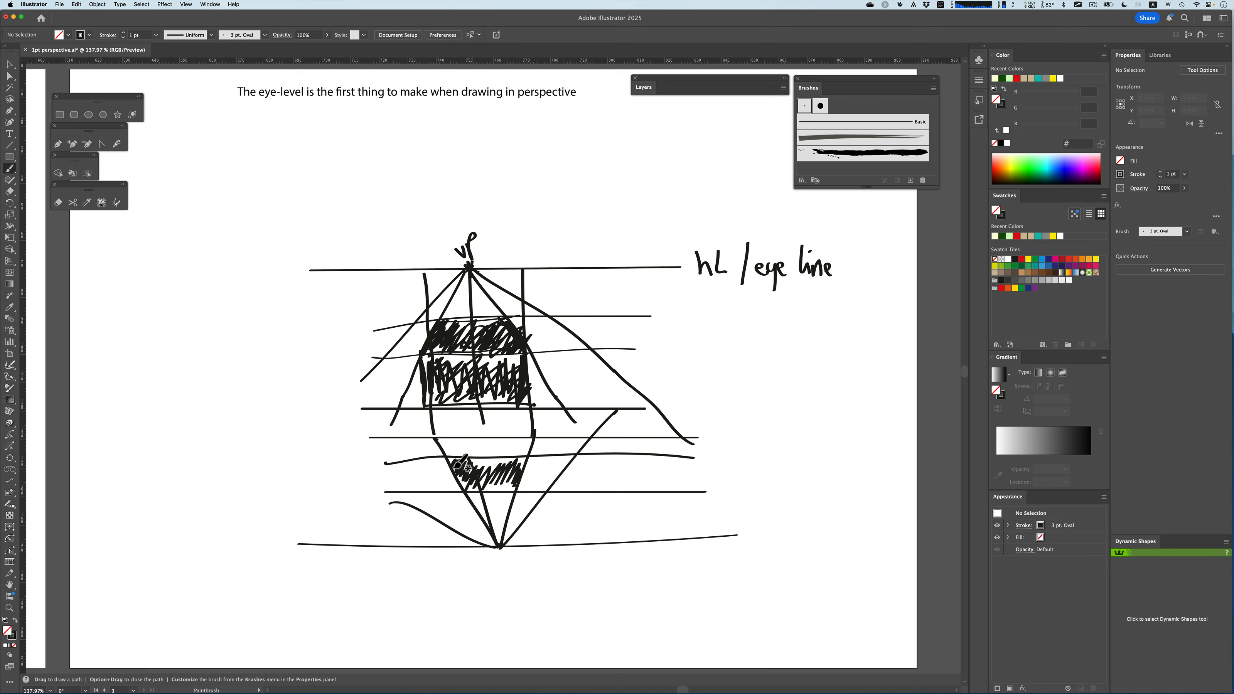
mouse_move(471, 474)
left_mouse_down()
mouse_move(518, 488)
mouse_move(512, 472)
mouse_move(481, 470)
mouse_move(521, 466)
left_mouse_up()
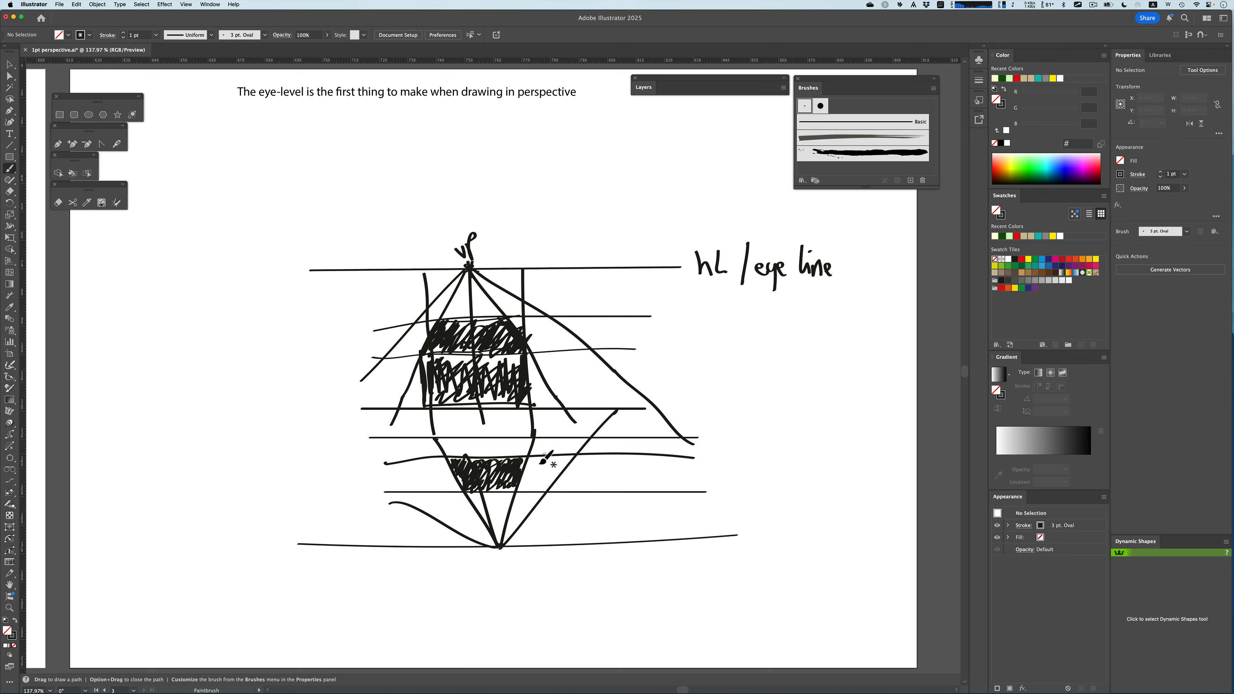
Draw straight vertical lines through the lower shape down past the lower horizon
key("shift")
left_click_drag(534, 431, 537, 581)
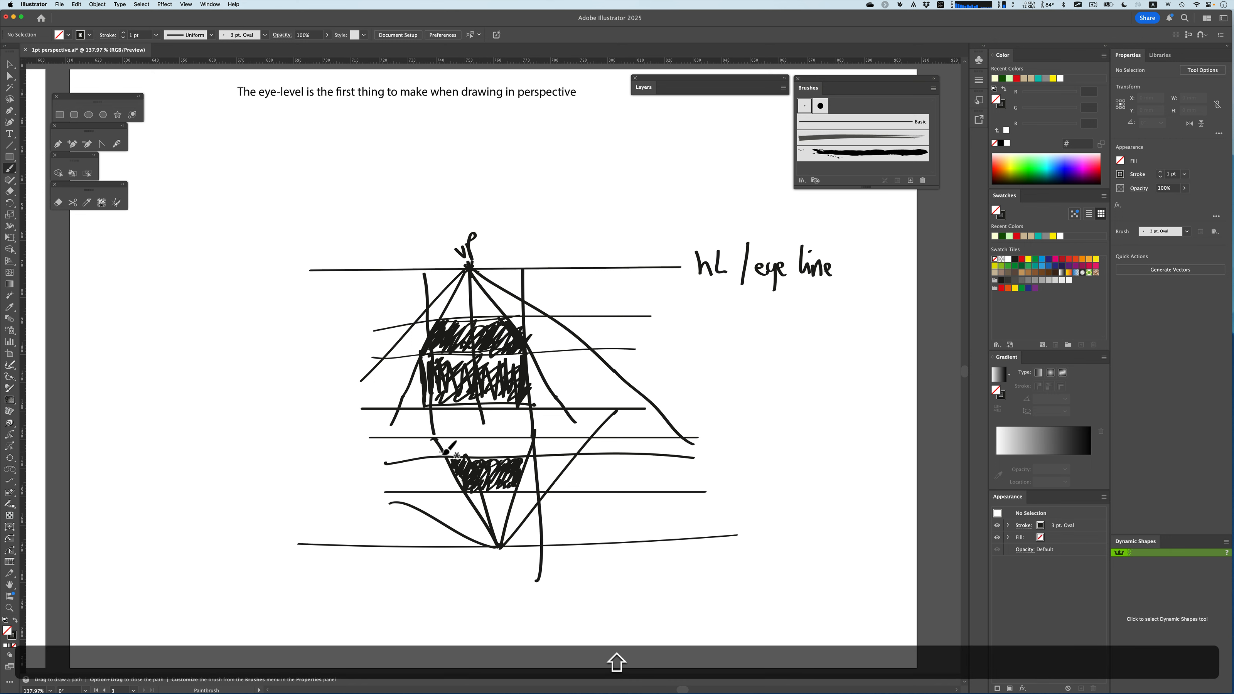
left_click_drag(442, 432, 442, 574)
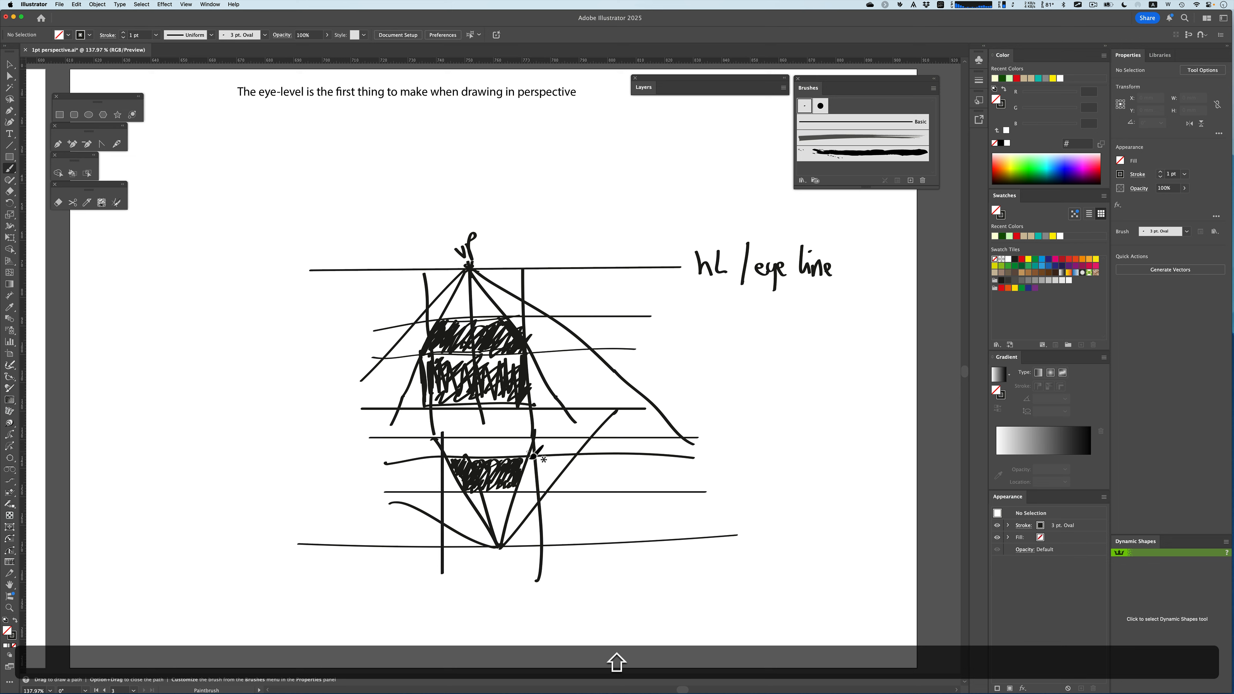
left_click_drag(533, 456, 528, 574)
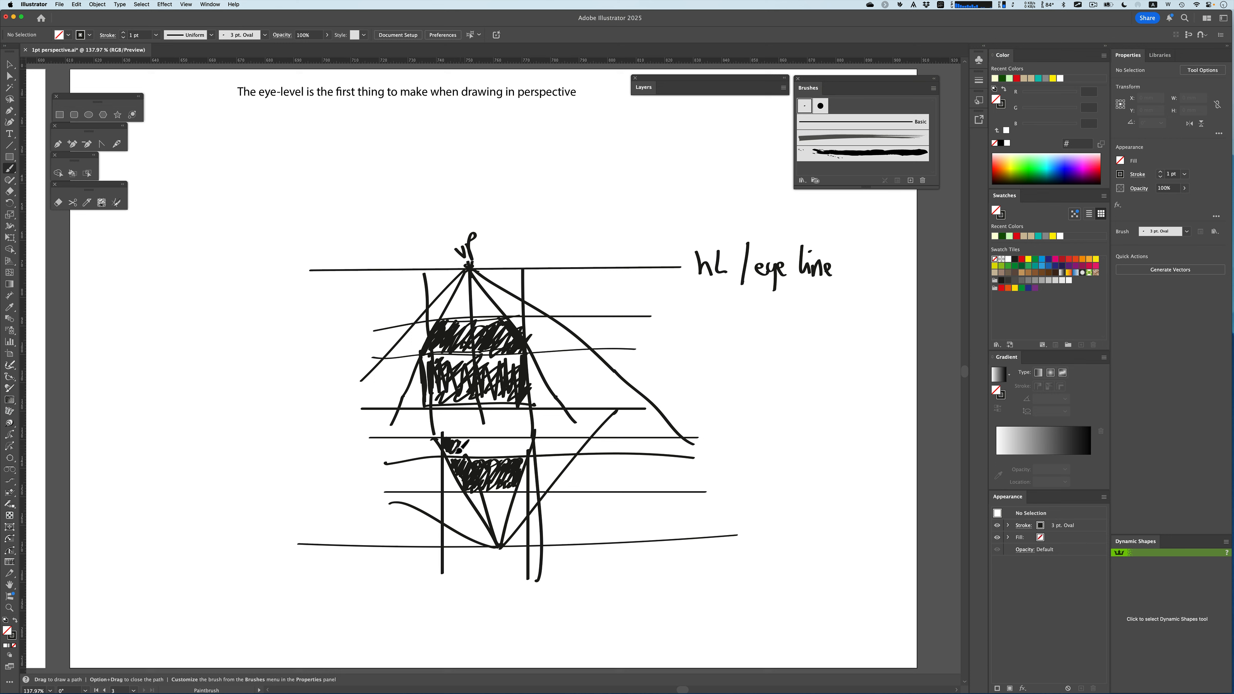
mouse_move(469, 456)
left_mouse_down()
mouse_move(490, 440)
mouse_move(522, 459)
mouse_move(468, 454)
left_mouse_up()
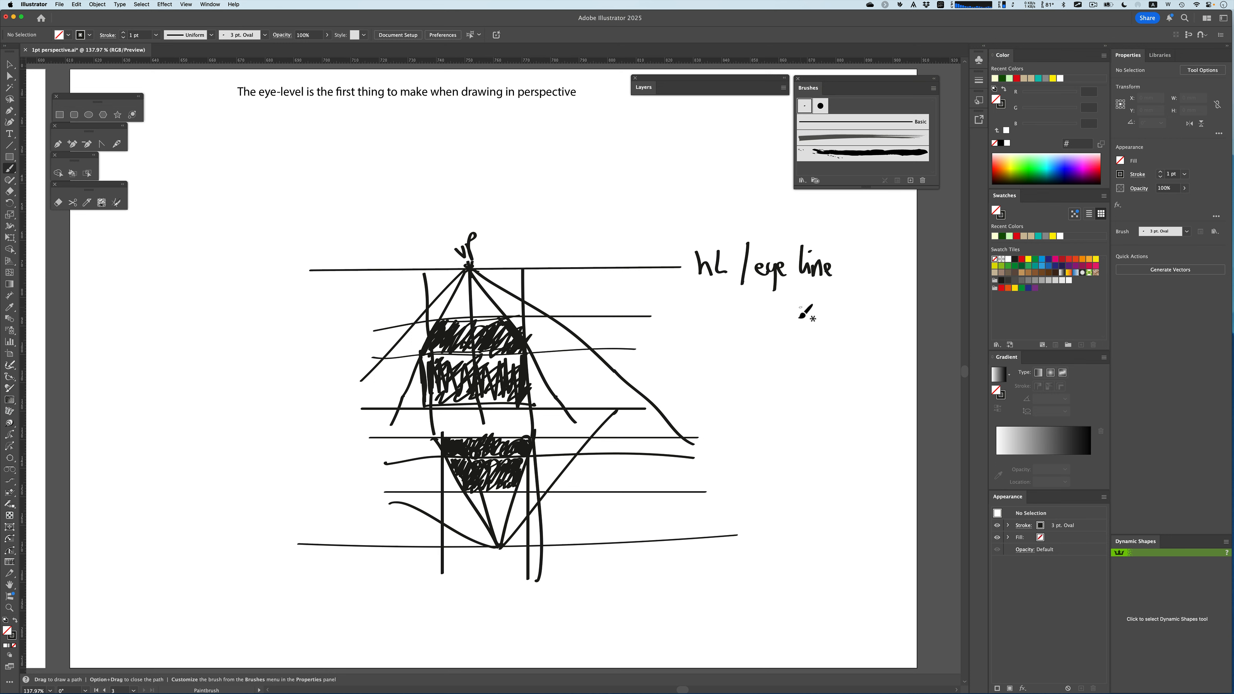
Switch the stroke colour to red and shade the lower box in red
key("x")
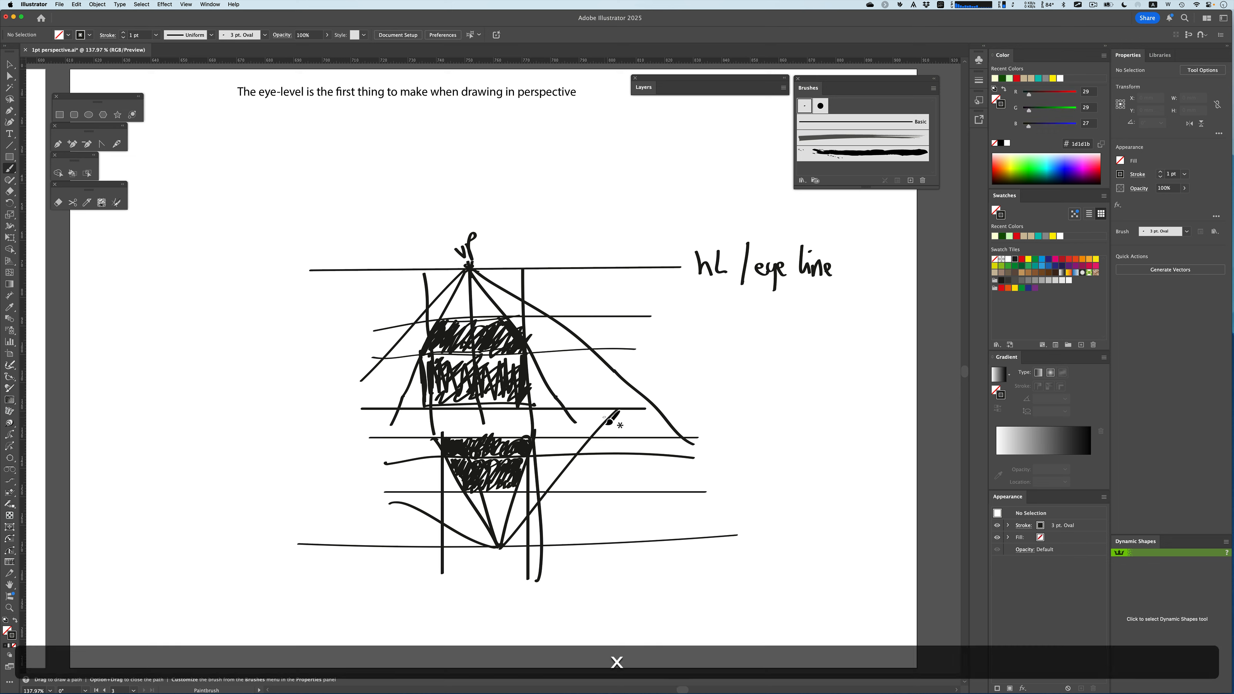
left_click(995, 172)
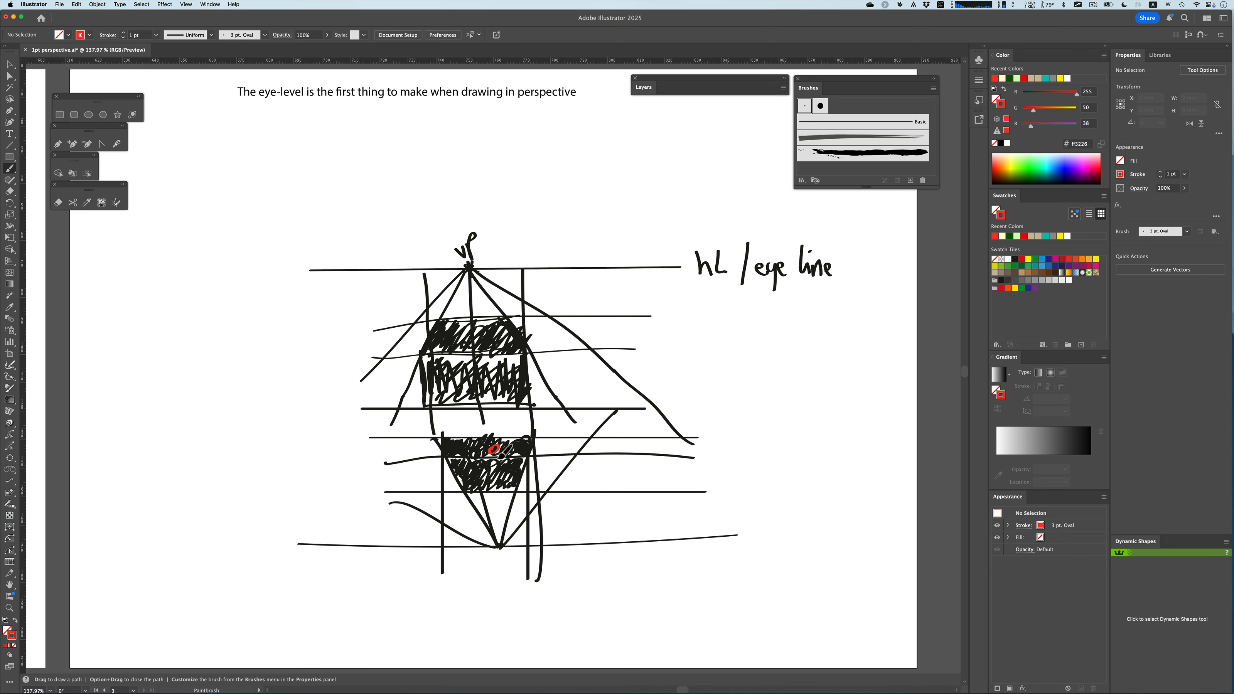
mouse_move(501, 456)
left_mouse_down()
mouse_move(454, 461)
mouse_move(450, 444)
mouse_move(446, 456)
mouse_move(529, 452)
left_mouse_up()
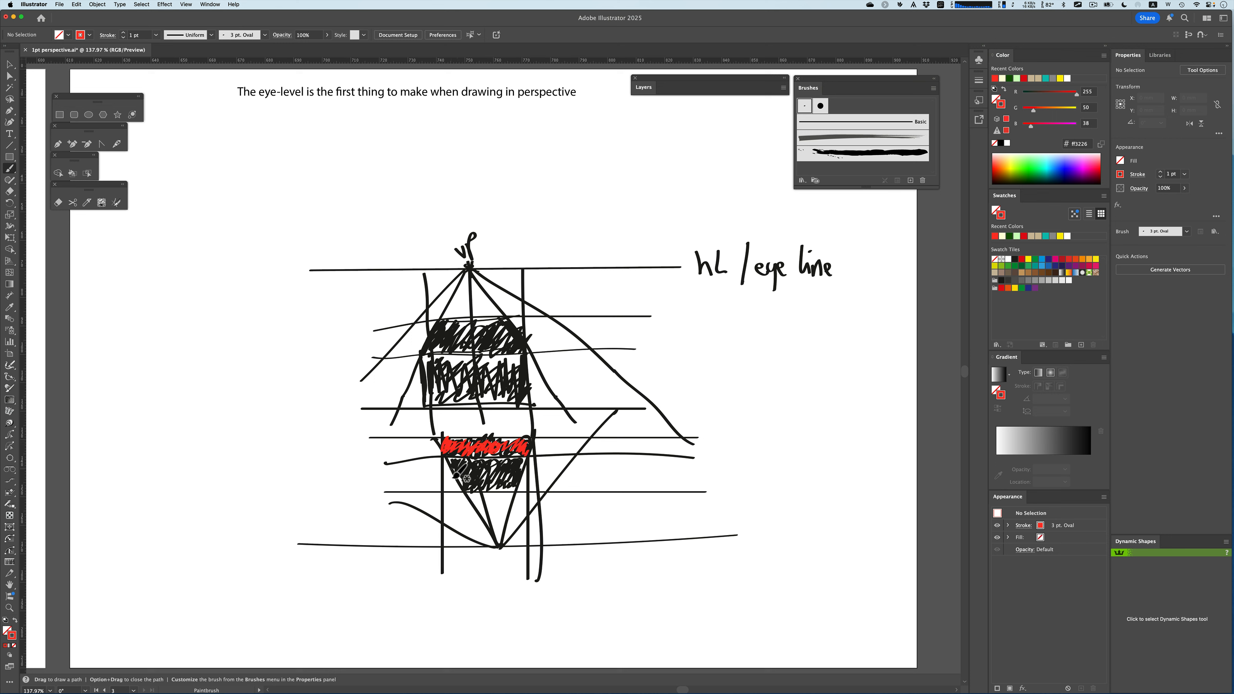
left_click_drag(455, 476, 503, 491)
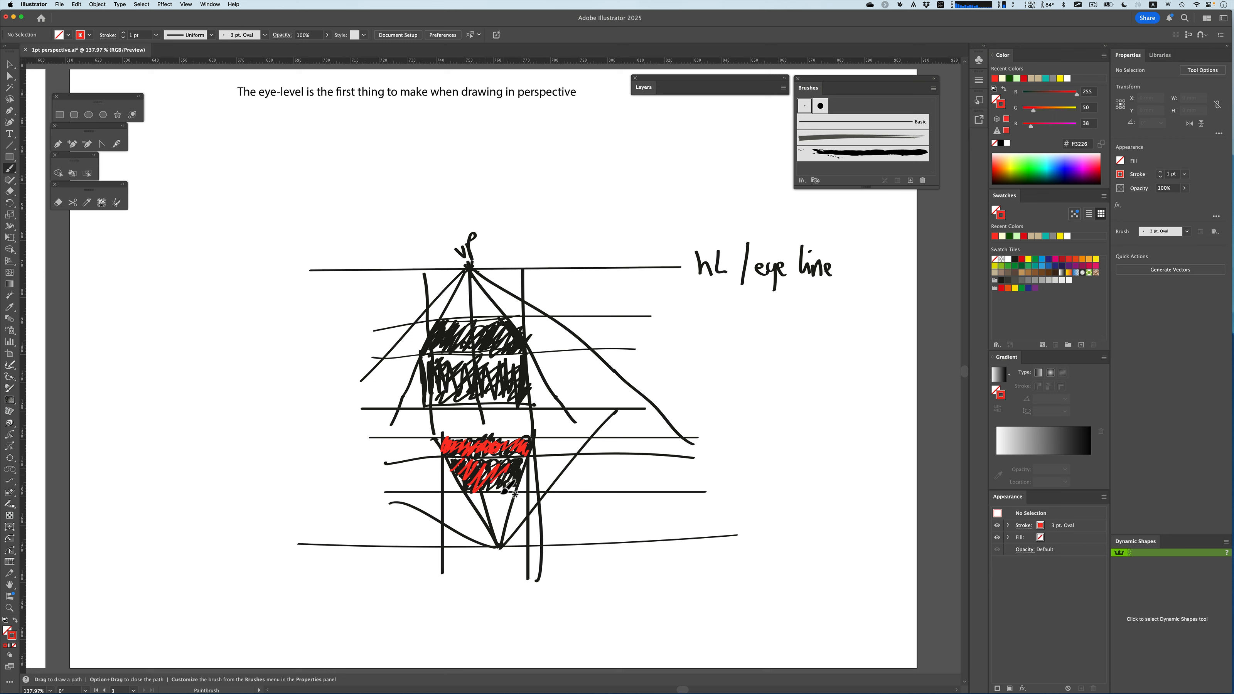
Shade the upper box in red and outline its top and sides in red
mouse_move(430, 370)
left_mouse_down()
mouse_move(498, 377)
mouse_move(527, 398)
mouse_move(519, 348)
mouse_move(511, 361)
mouse_move(484, 332)
mouse_move(436, 341)
mouse_move(493, 348)
mouse_move(438, 331)
mouse_move(446, 323)
mouse_move(509, 320)
mouse_move(531, 355)
left_mouse_up()
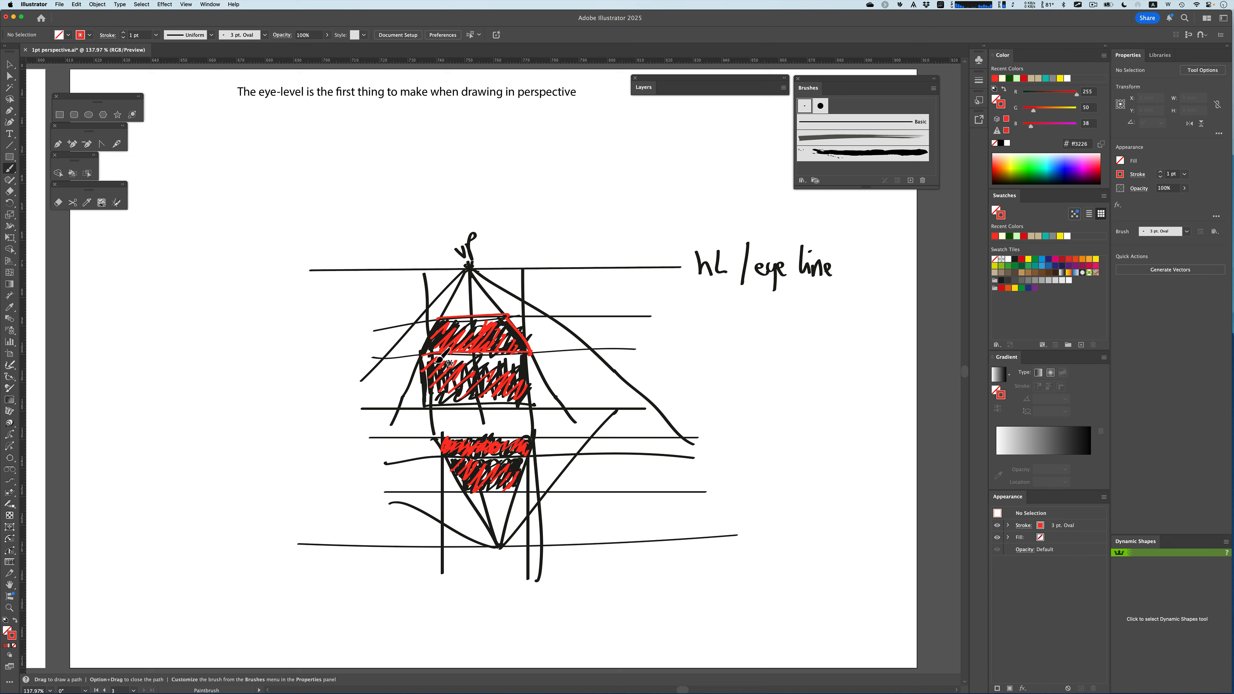
left_click_drag(421, 357, 439, 317)
left_click_drag(422, 363, 428, 419)
mouse_move(530, 357)
left_mouse_down()
mouse_move(535, 419)
mouse_move(440, 413)
mouse_move(534, 407)
left_mouse_up()
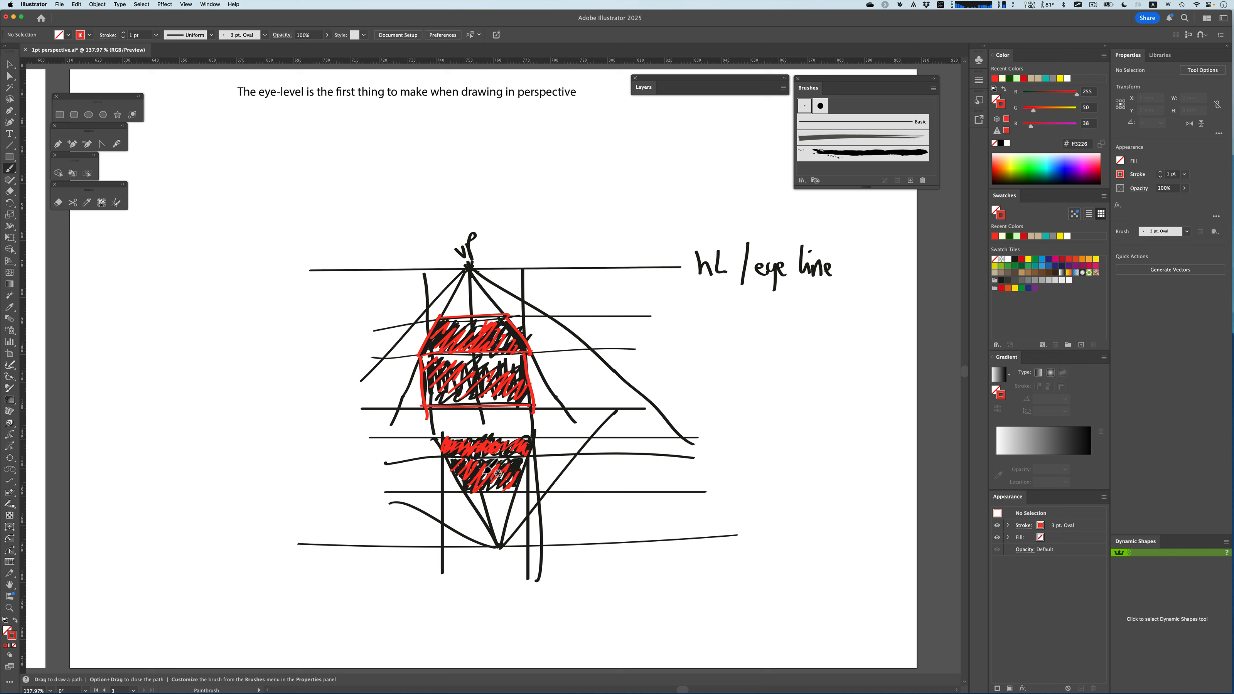
Add red strokes along the top and right edges of the lower box
left_click_drag(440, 446, 542, 436)
left_click_drag(452, 459, 534, 448)
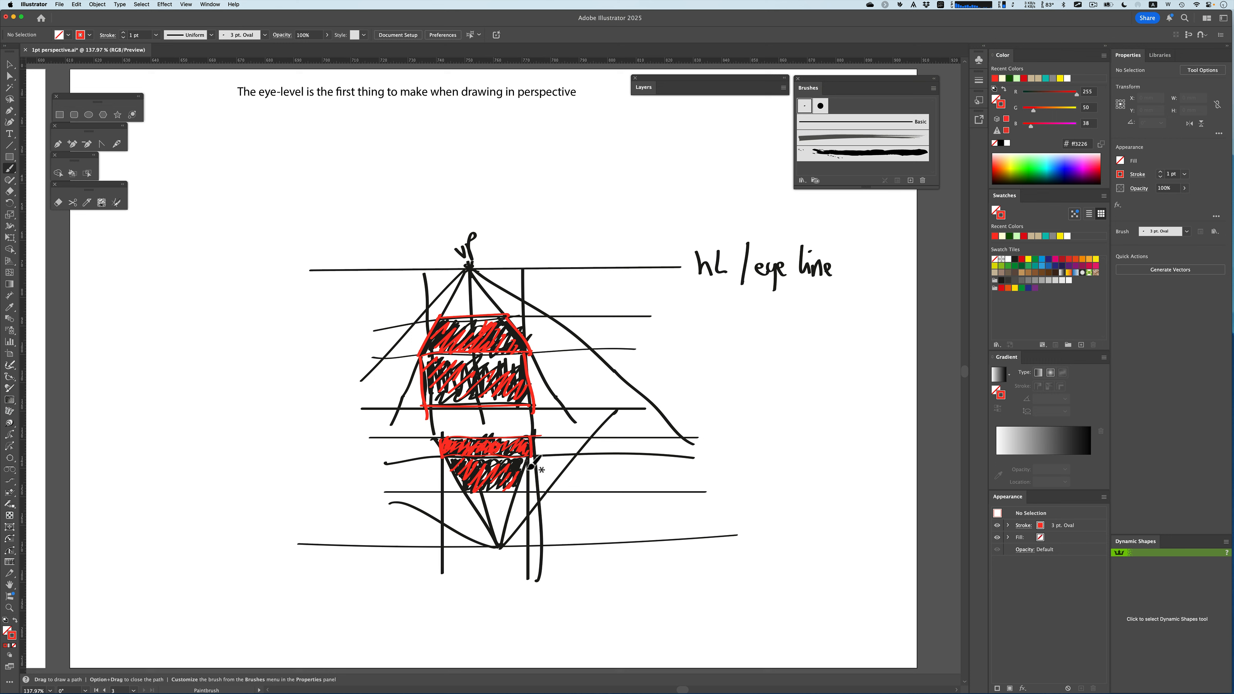
left_click_drag(528, 469, 520, 492)
key("shift+Page_Up")
key("shift+Page_Up")
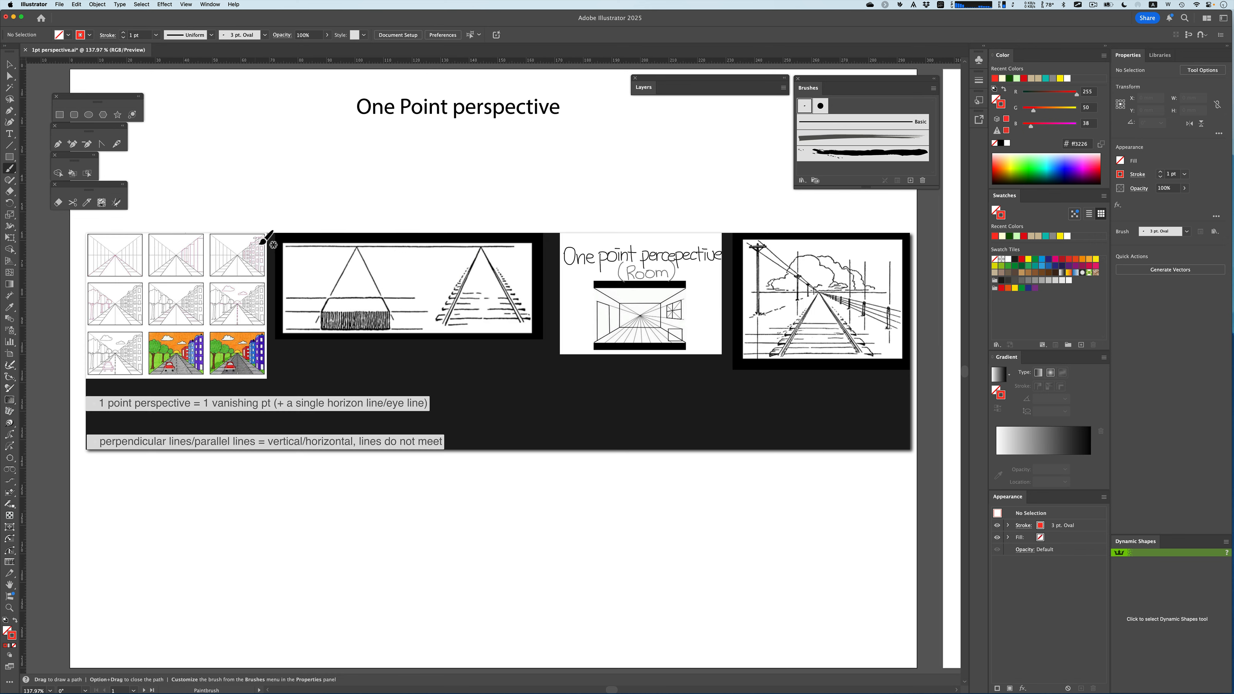
mouse_move(265, 236)
left_mouse_down()
mouse_move(258, 276)
mouse_move(266, 243)
left_mouse_up()
key("super+space")
mouse_move(238, 247)
left_mouse_down()
mouse_move(374, 323)
mouse_move(284, 306)
left_mouse_up()
key("shift+Page_Down")
key("shift+Page_Down")
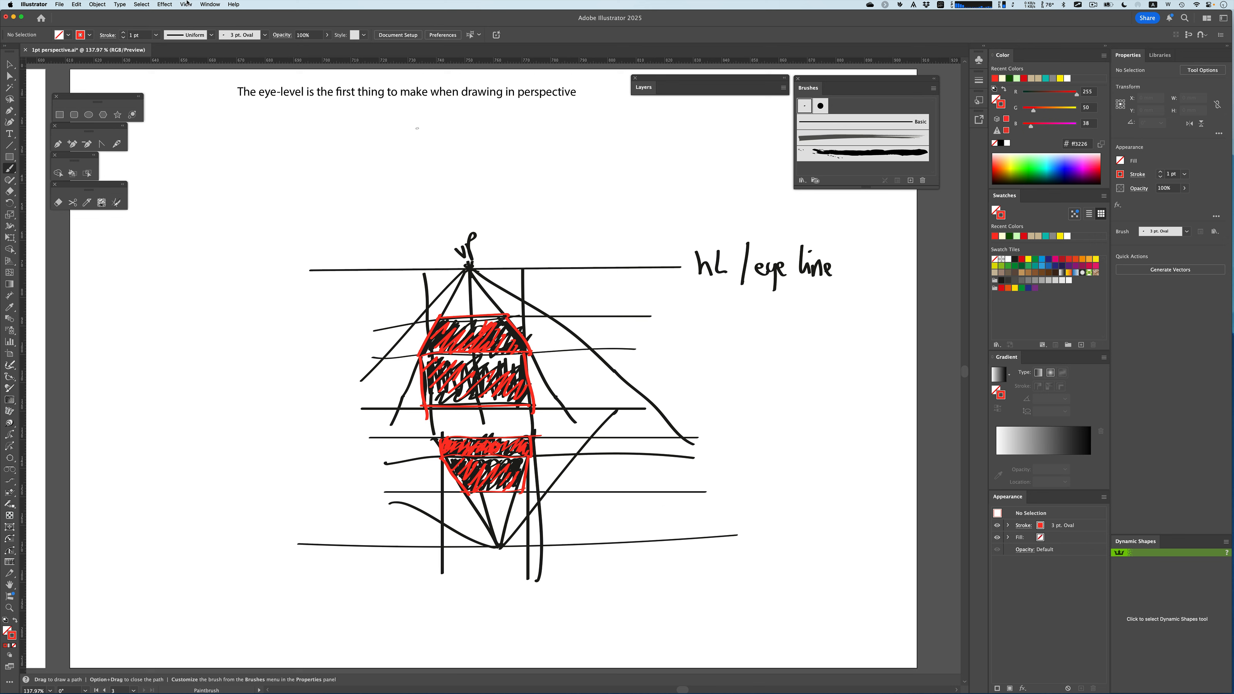
Turn on the document grid
left_click(186, 4)
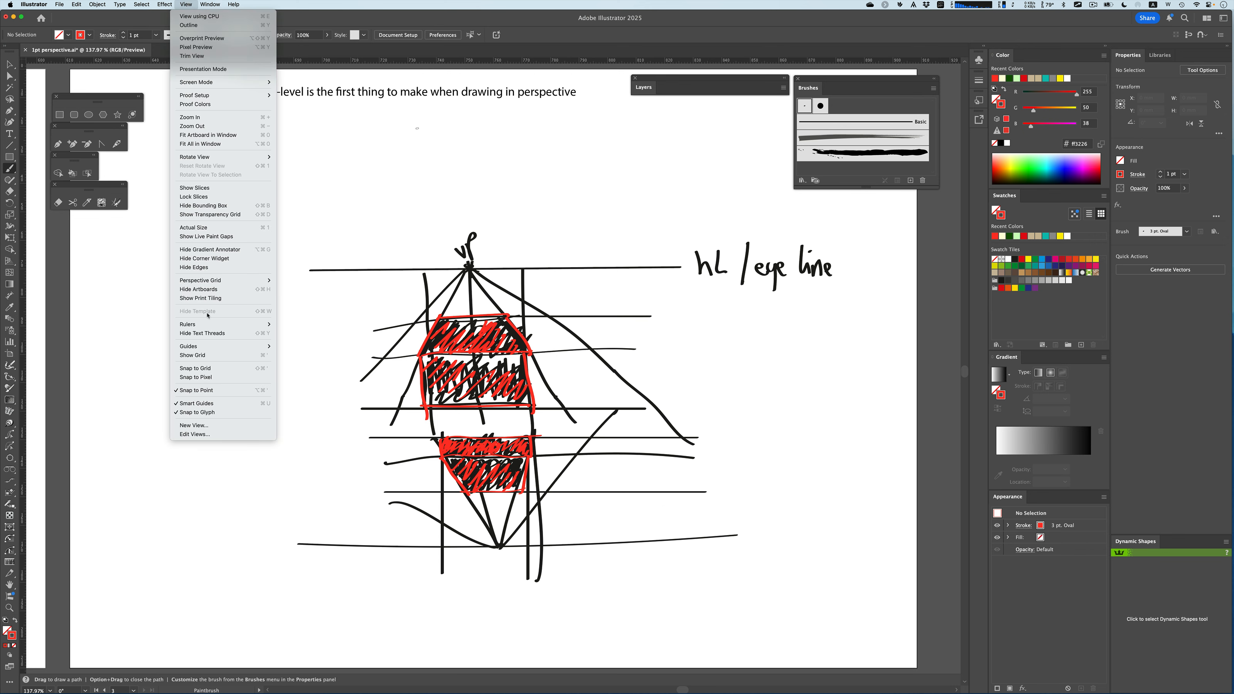
left_click(208, 356)
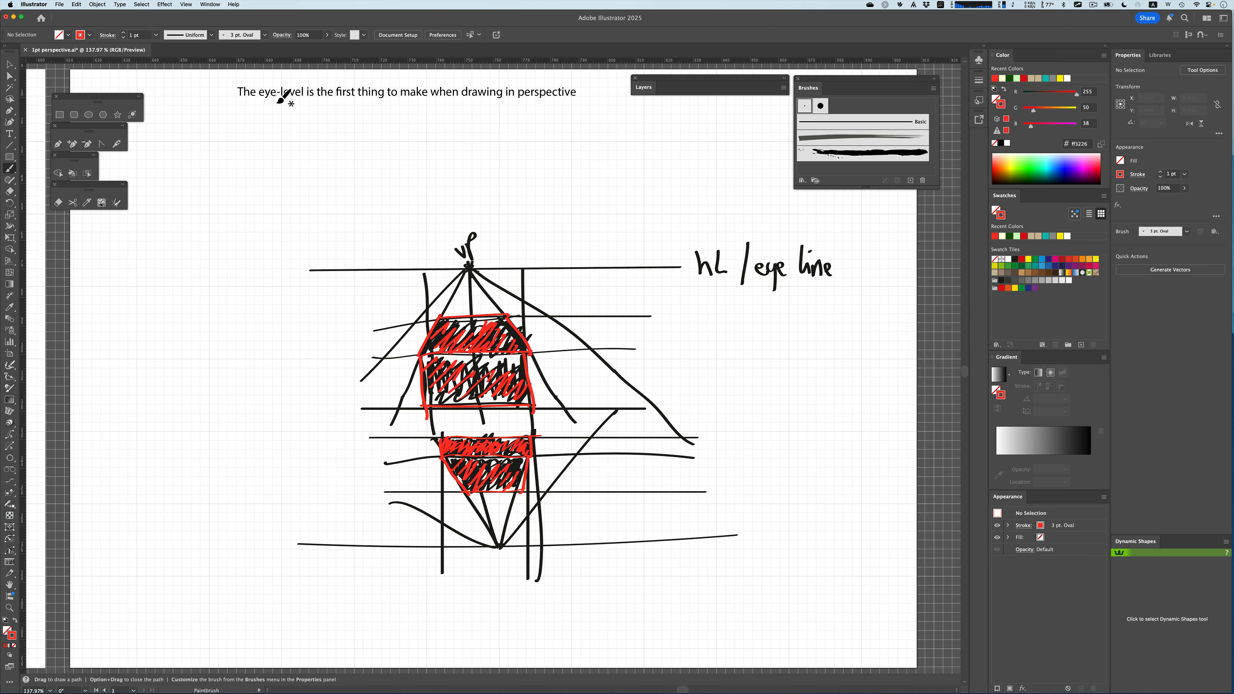
left_click(188, 3)
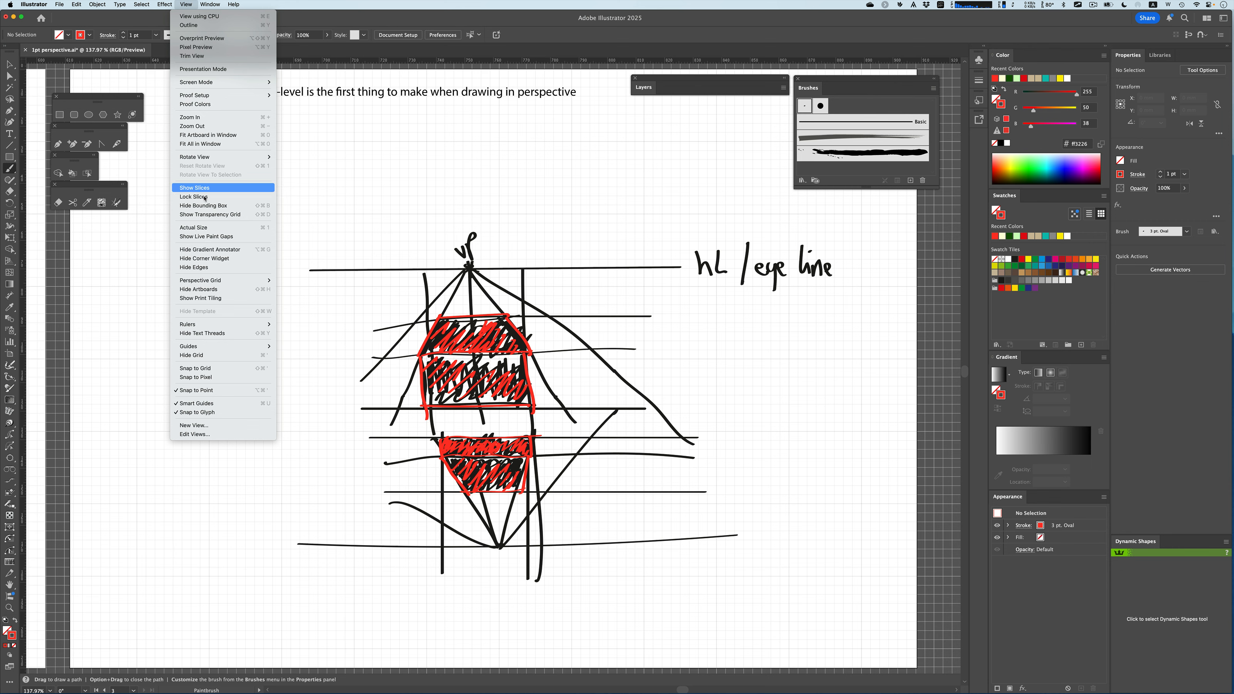
Hide the document grid
left_click(220, 359)
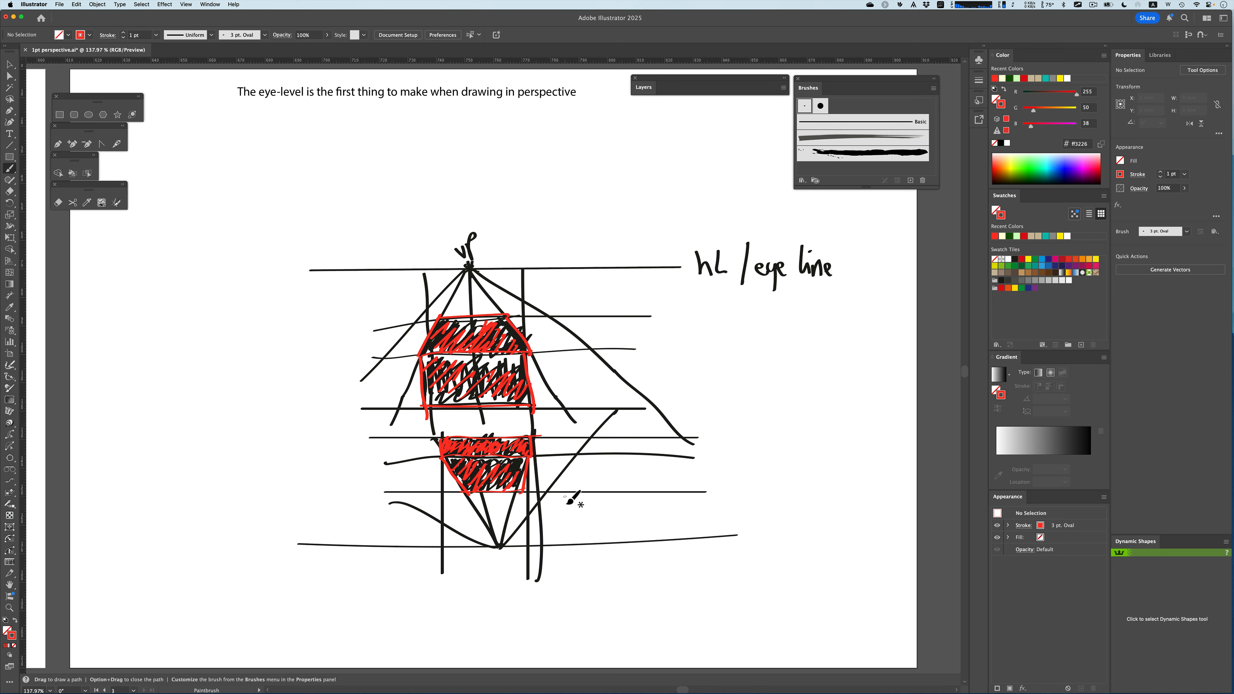
key("shift")
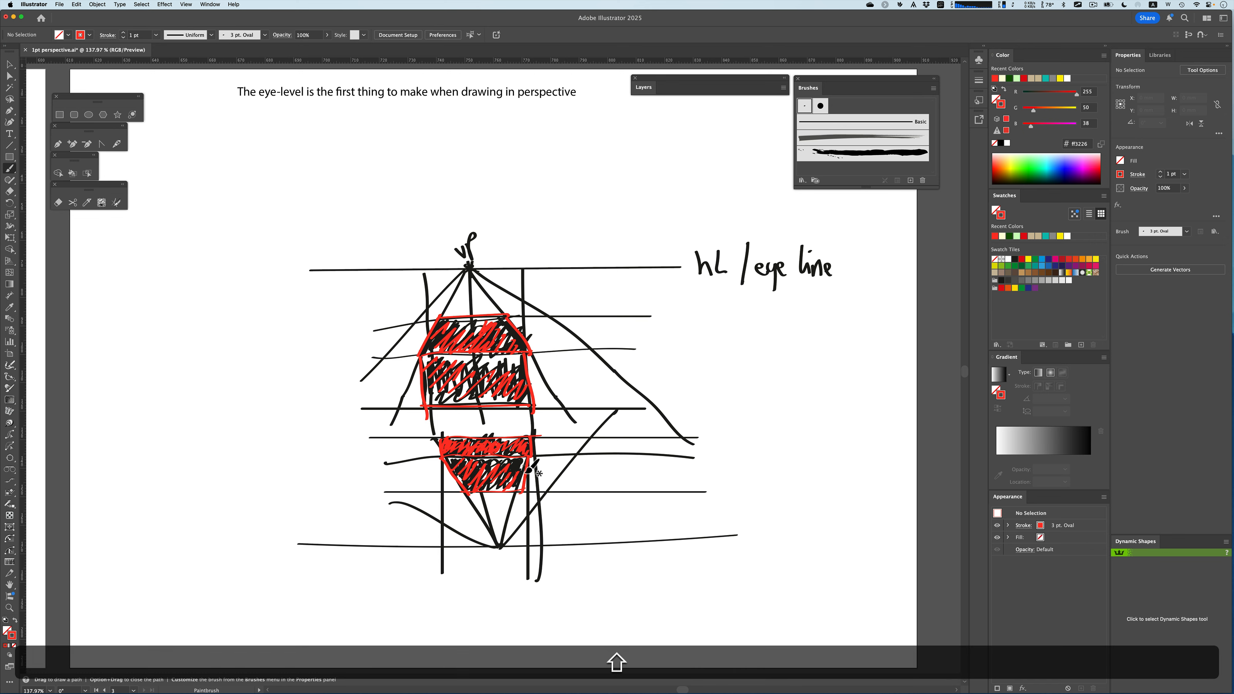
key("shift+Page_Up")
key("shift+Page_Up")
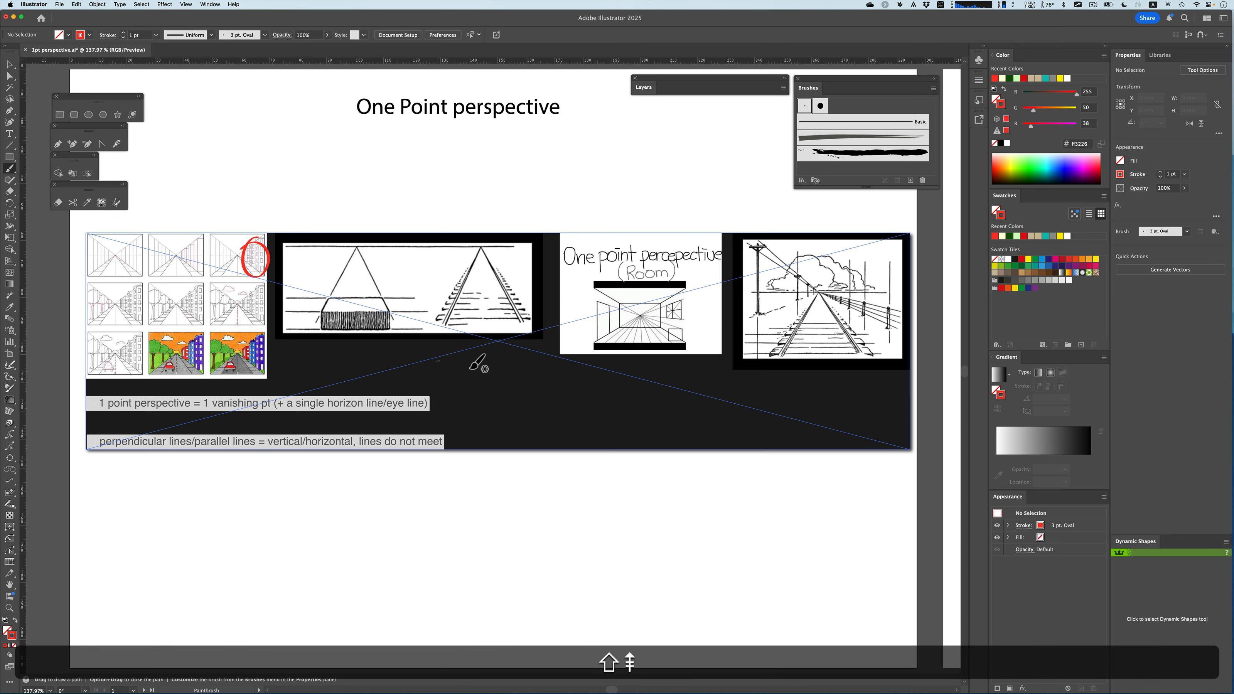
mouse_move(362, 280)
left_mouse_down()
mouse_move(317, 287)
mouse_move(307, 341)
mouse_move(373, 350)
mouse_move(413, 317)
mouse_move(344, 289)
left_mouse_up()
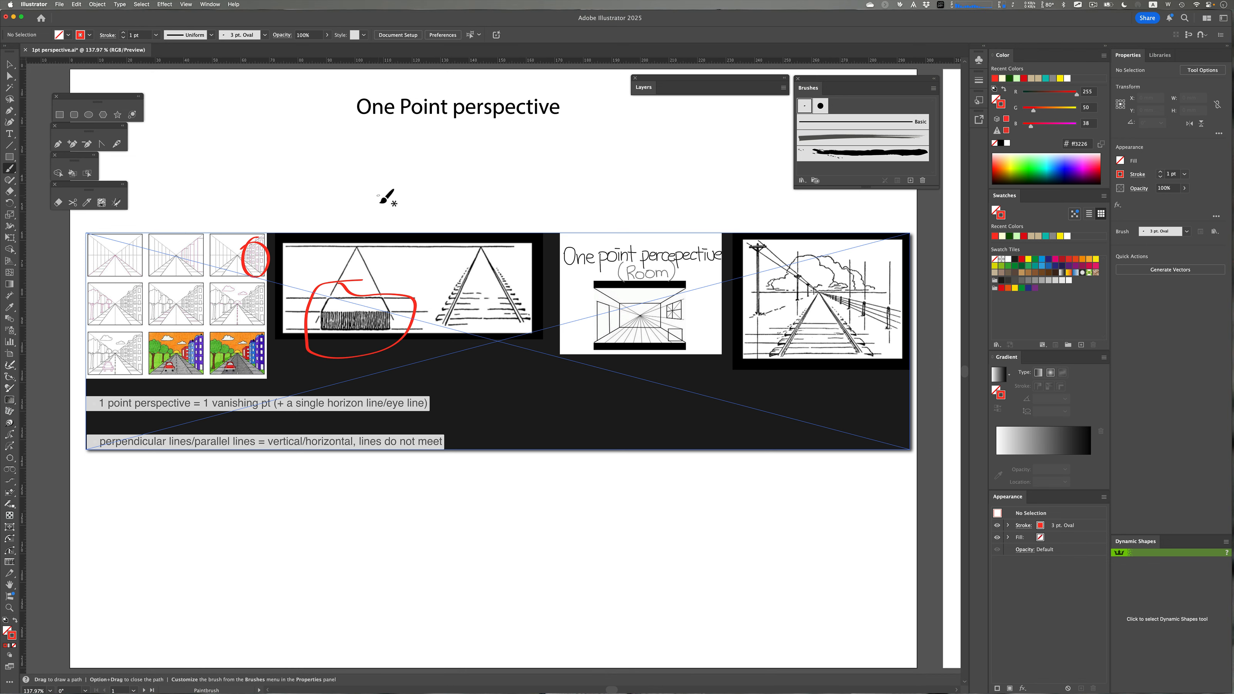
key("super+z")
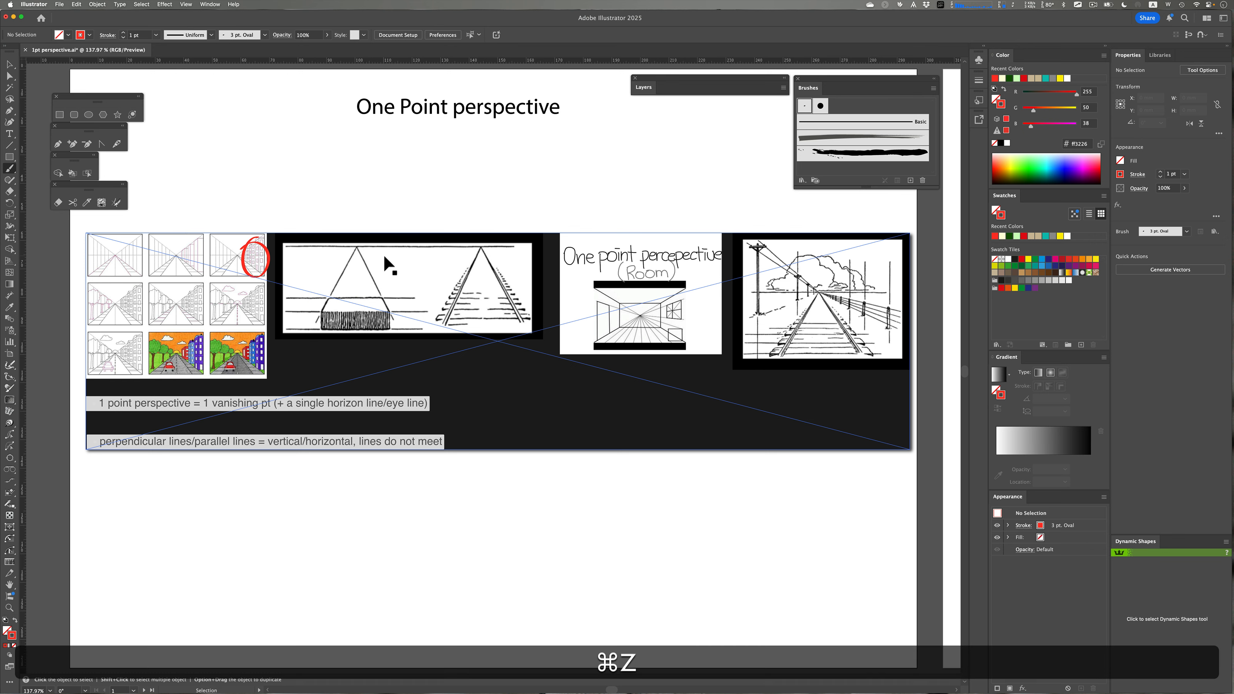
key("shift+Page_Down")
key("shift+Page_Down")
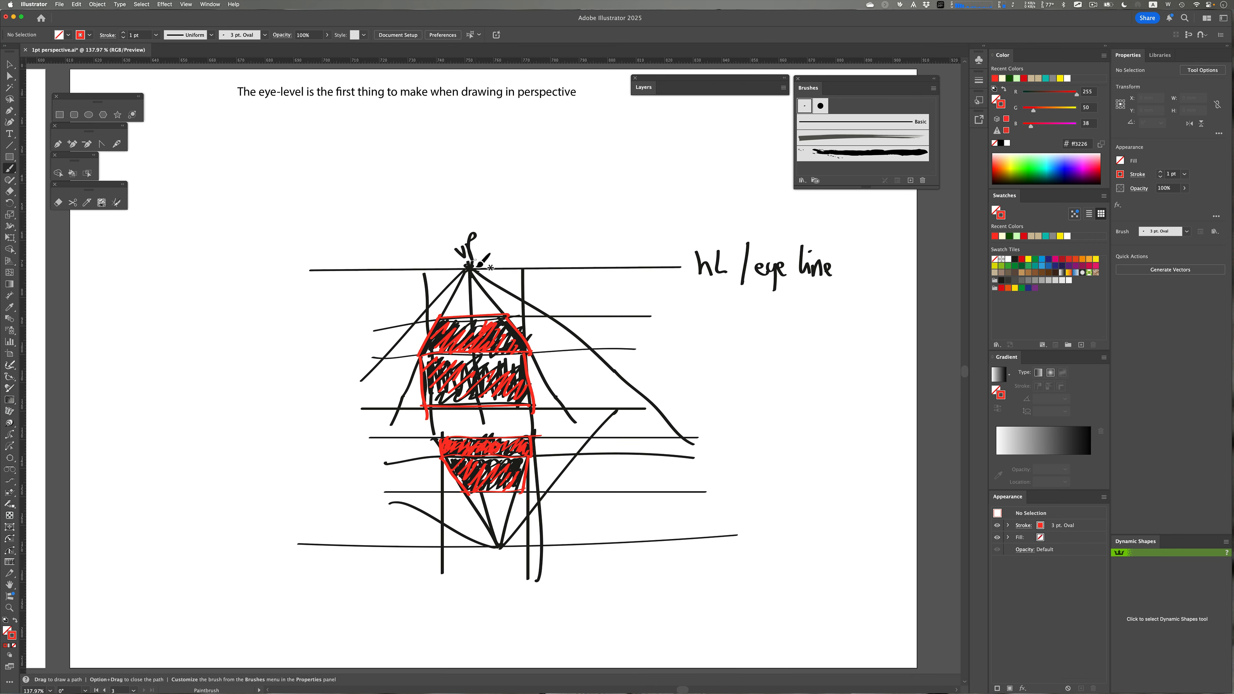
Circle the vanishing point on the eye line and the lower convergence point in red
left_click_drag(484, 283, 466, 264)
mouse_move(501, 547)
left_mouse_down()
mouse_move(501, 560)
mouse_move(486, 525)
mouse_move(499, 545)
left_mouse_up()
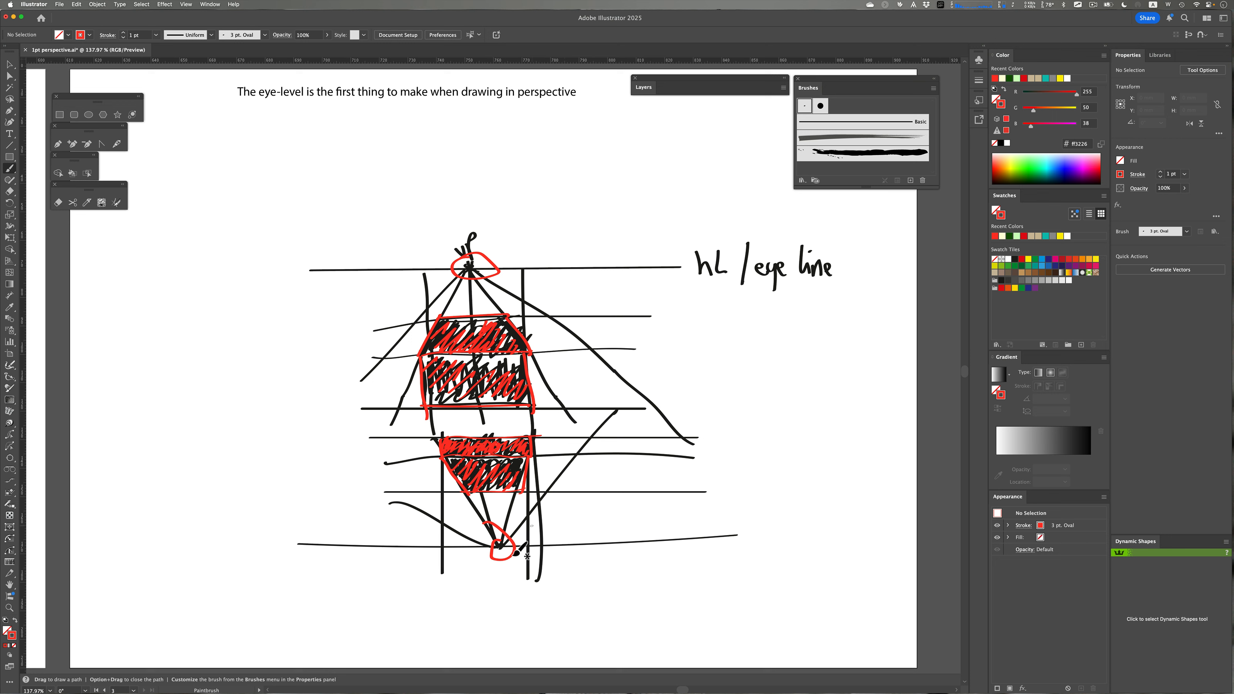
Draw three red lines fanning downward from the lower convergence point
left_click_drag(503, 553, 422, 606)
left_click_drag(496, 554, 480, 607)
left_click_drag(501, 555, 513, 607)
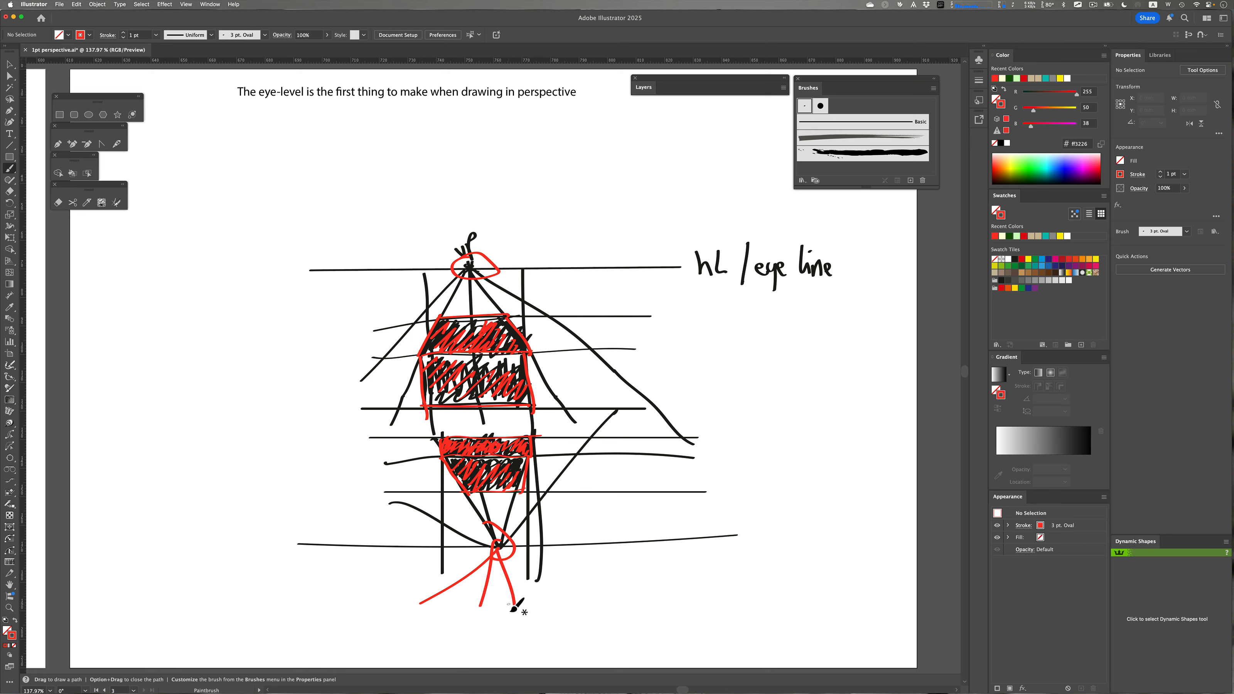